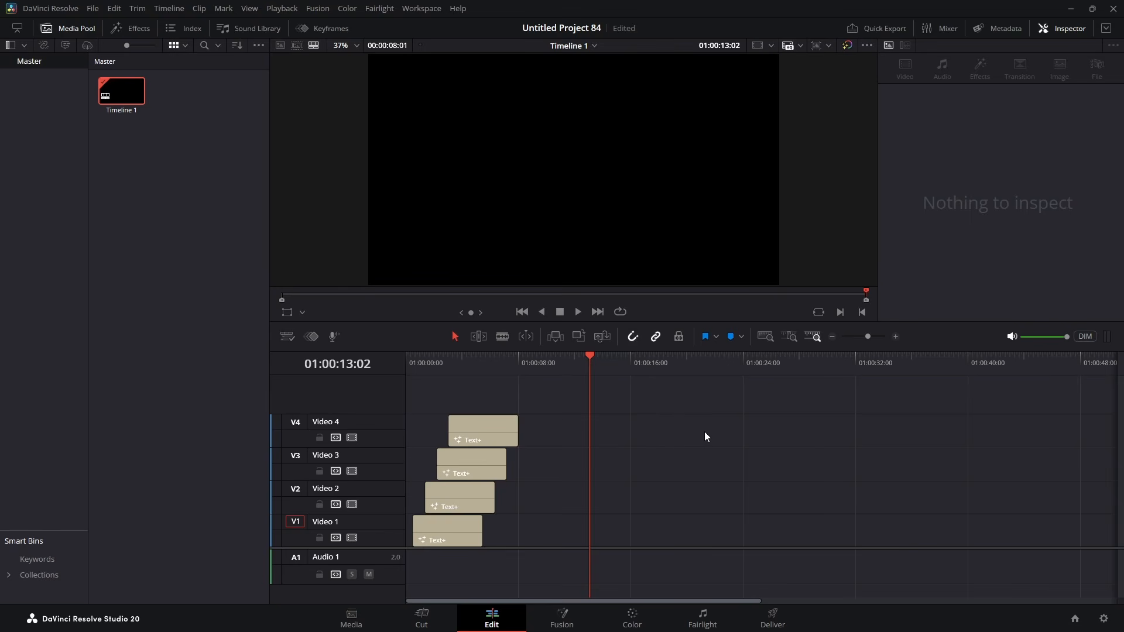
- Return the playhead to the timeline start and add a MultiText title on Video 2, well after the existing Text+ clips
{"action": "left_click_drag", "start_coordinate": [595, 356], "coordinate": [392, 366]}
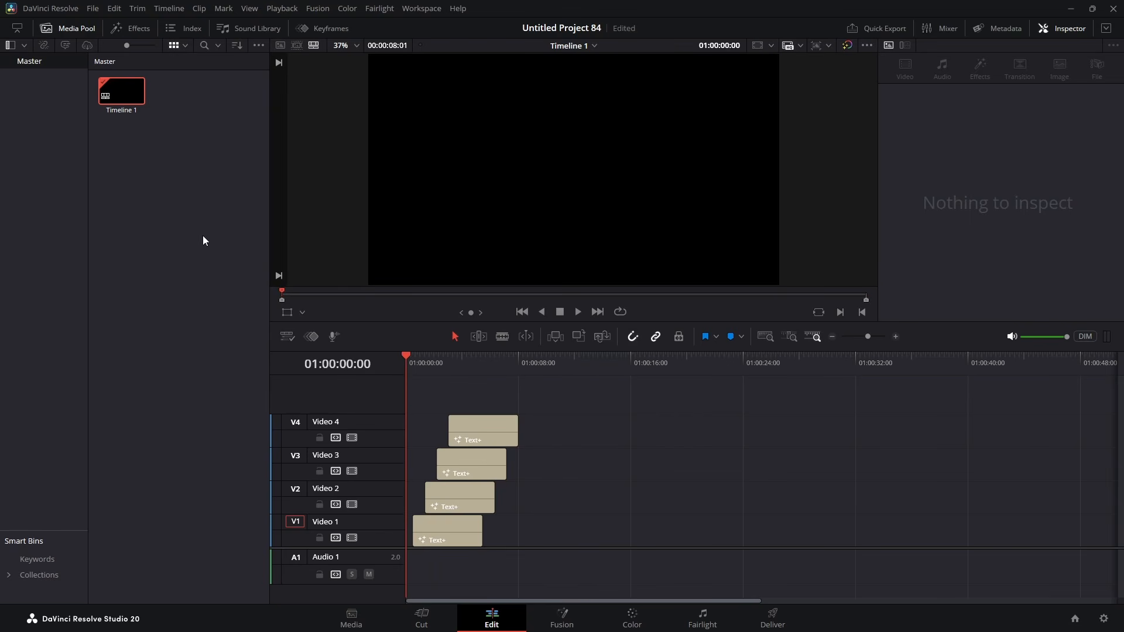
{"action": "left_click", "coordinate": [134, 30]}
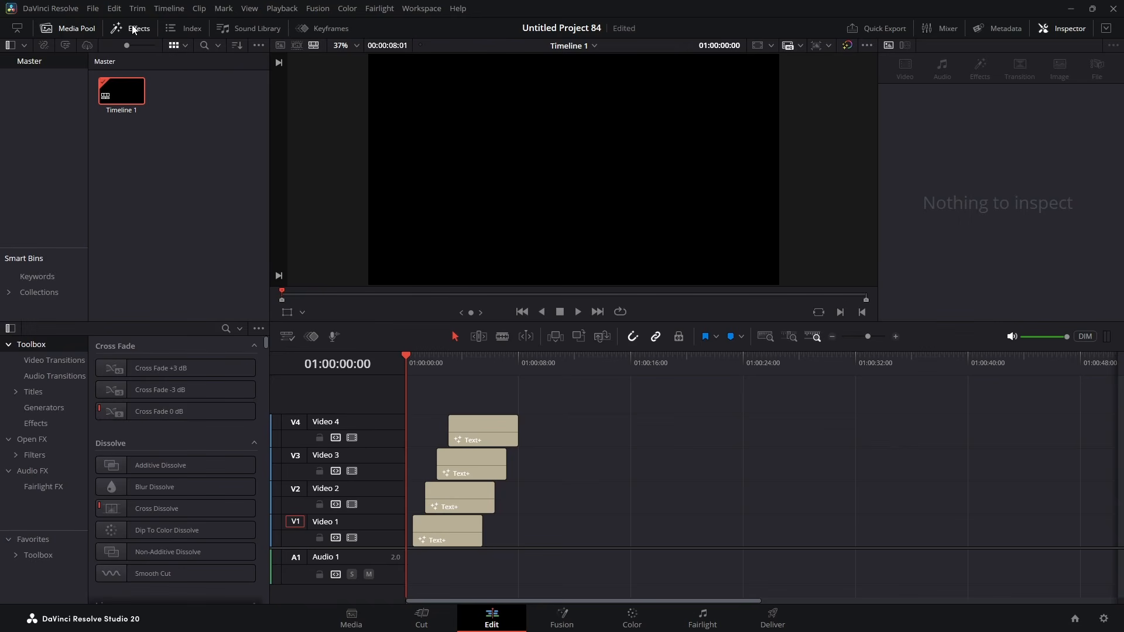
{"action": "left_click", "coordinate": [23, 388]}
{"action": "left_click_drag", "start_coordinate": [149, 411], "coordinate": [628, 487]}
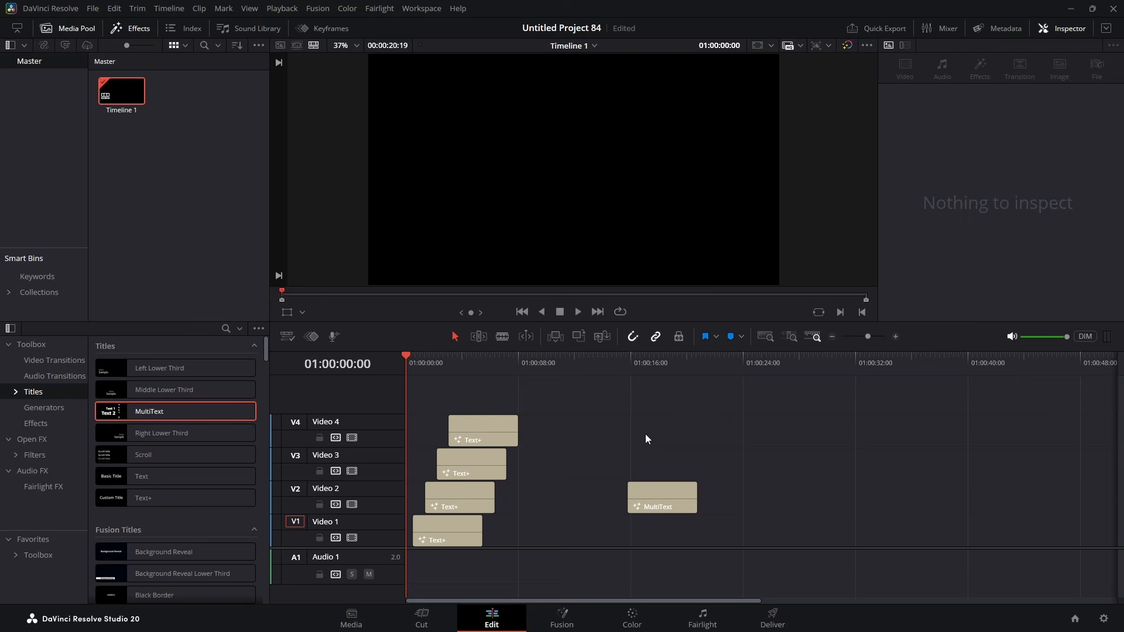
- Play back the four staggered Text+ clips from the timeline start to review their word-by-word appearance
{"action": "left_click", "coordinate": [629, 363]}
{"action": "left_click_drag", "start_coordinate": [621, 359], "coordinate": [379, 364]}
{"action": "key", "text": "space"}
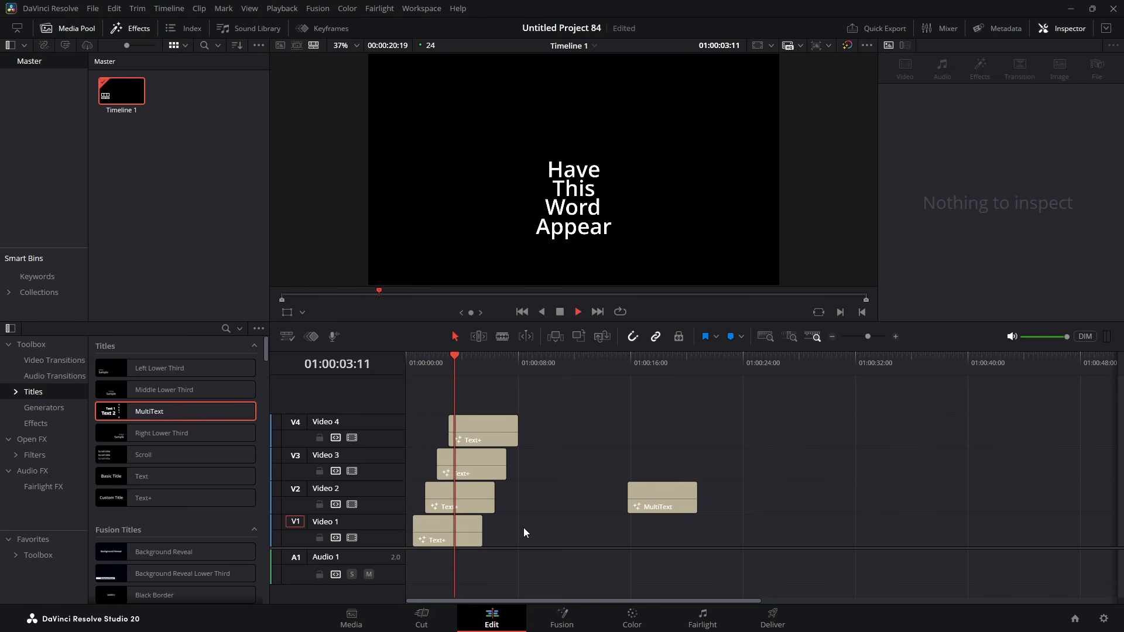
{"action": "key", "text": "space"}
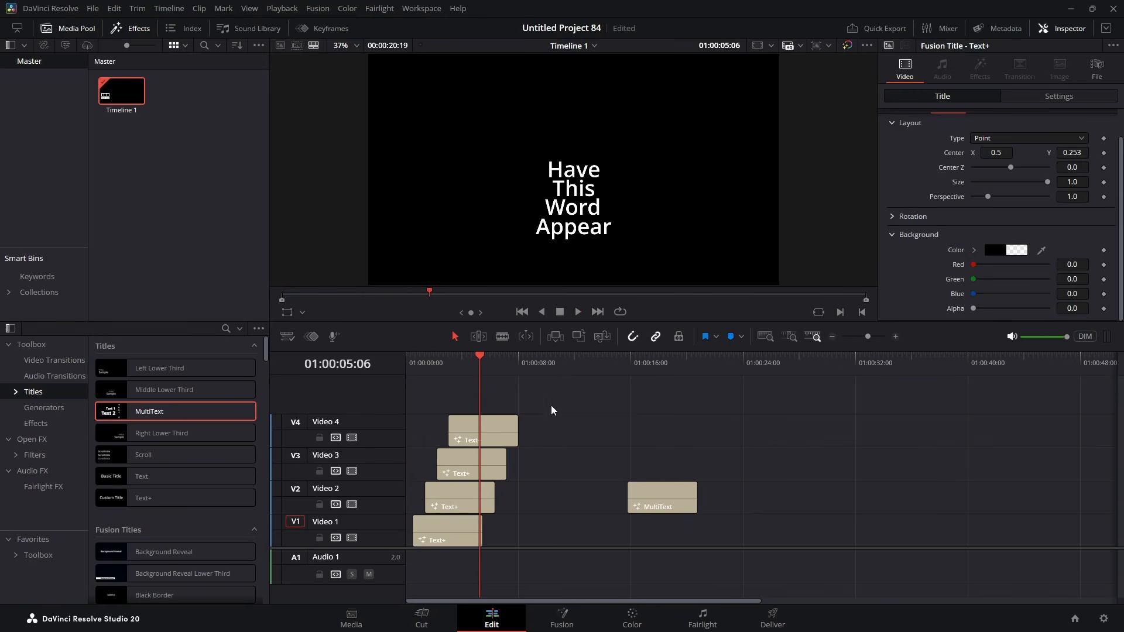
{"action": "left_click_drag", "start_coordinate": [481, 355], "coordinate": [395, 385]}
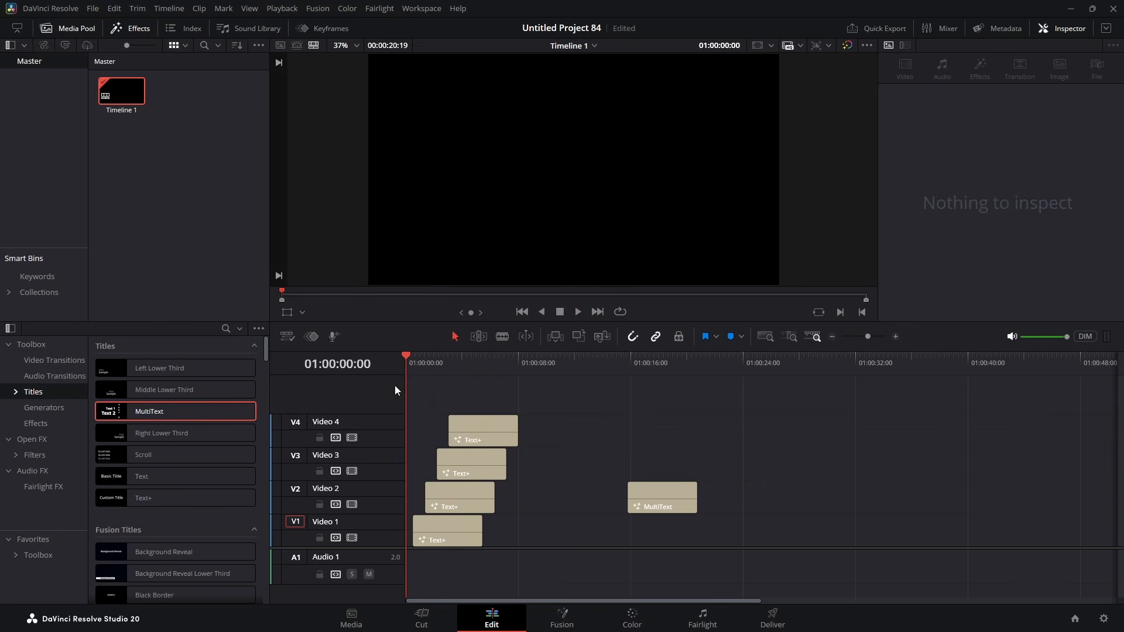
{"action": "key", "text": "space"}
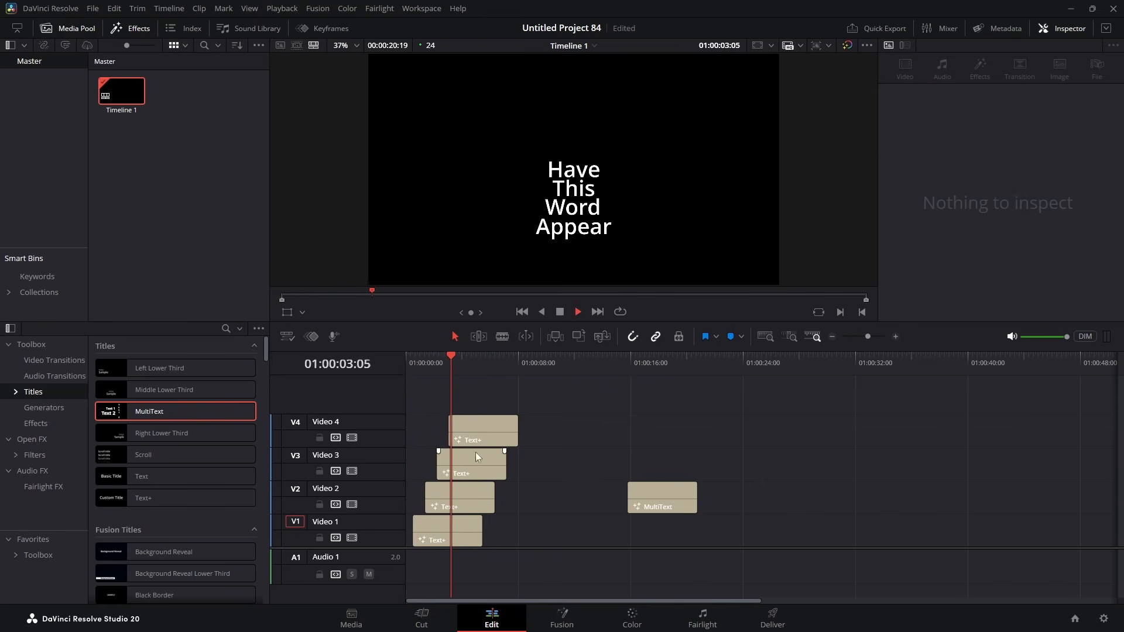
{"action": "left_click", "coordinate": [559, 312]}
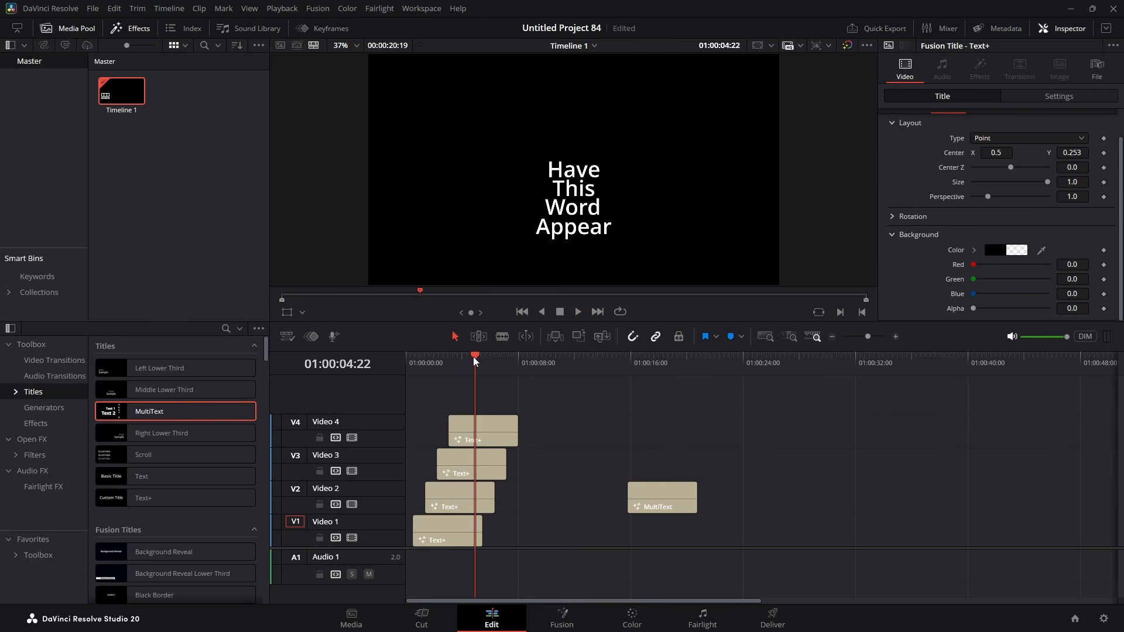
- Move the playhead to the start of the MultiText clip and change its first text to "Have"
{"action": "left_click_drag", "start_coordinate": [474, 359], "coordinate": [626, 363]}
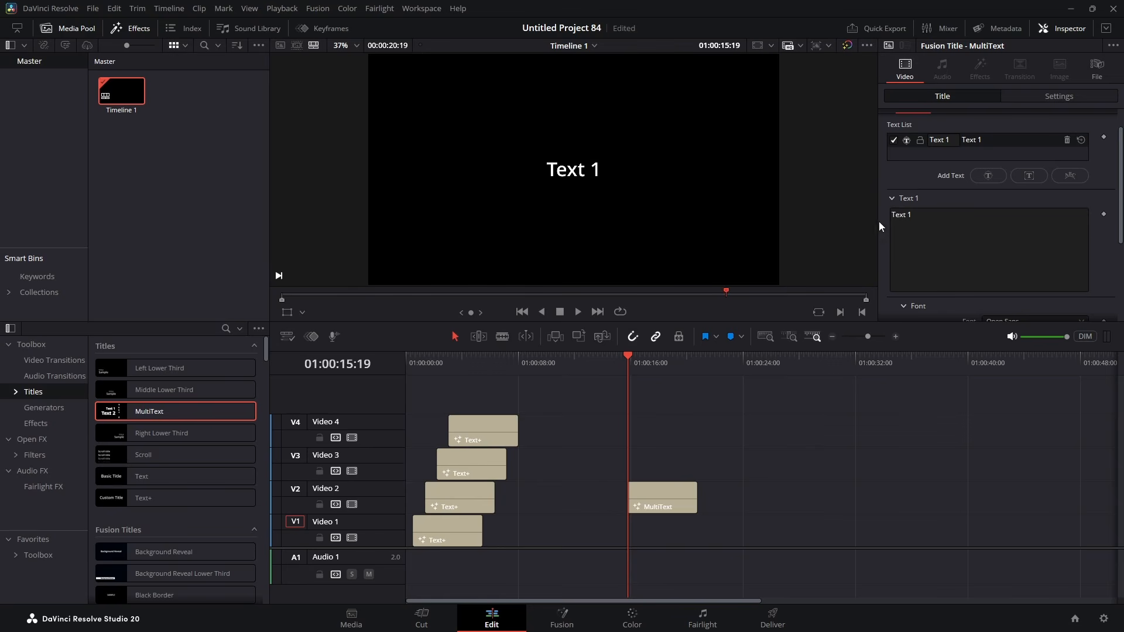
{"action": "left_click_drag", "start_coordinate": [913, 213], "coordinate": [886, 215]}
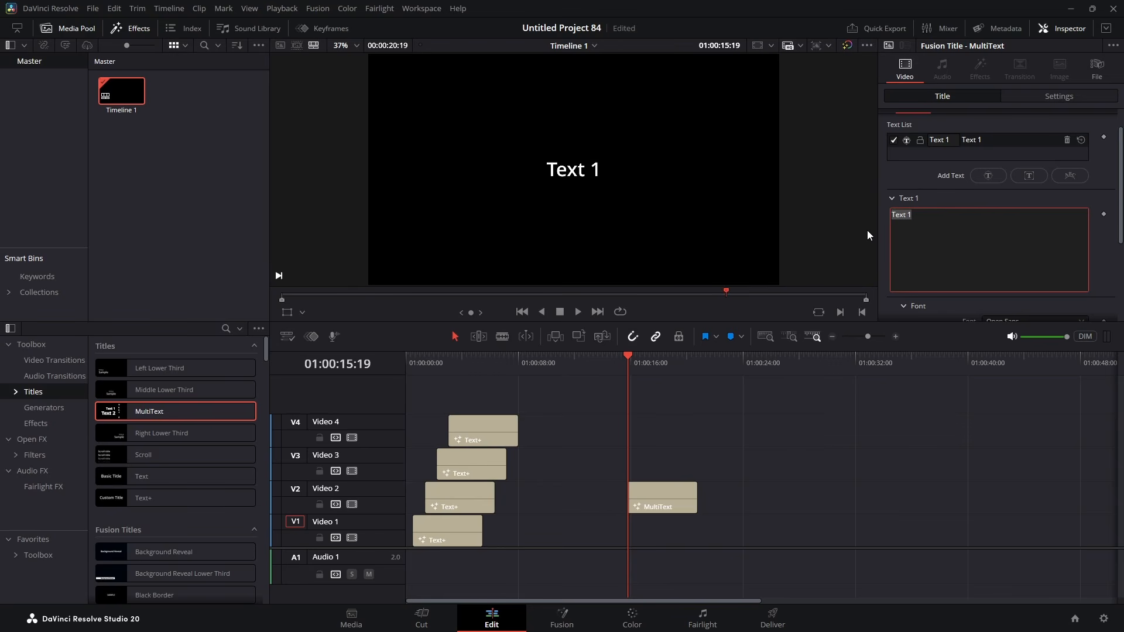
{"action": "type", "text": "Have"}
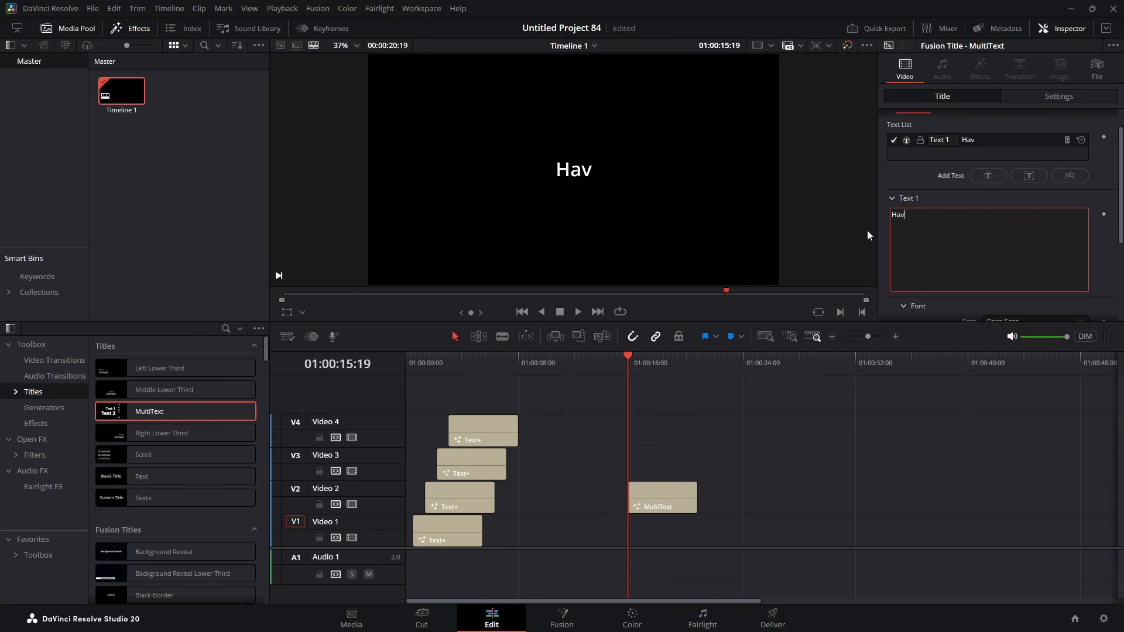
- Add a second point text to the MultiText title and set its content to "This"
{"action": "left_click", "coordinate": [989, 175]}
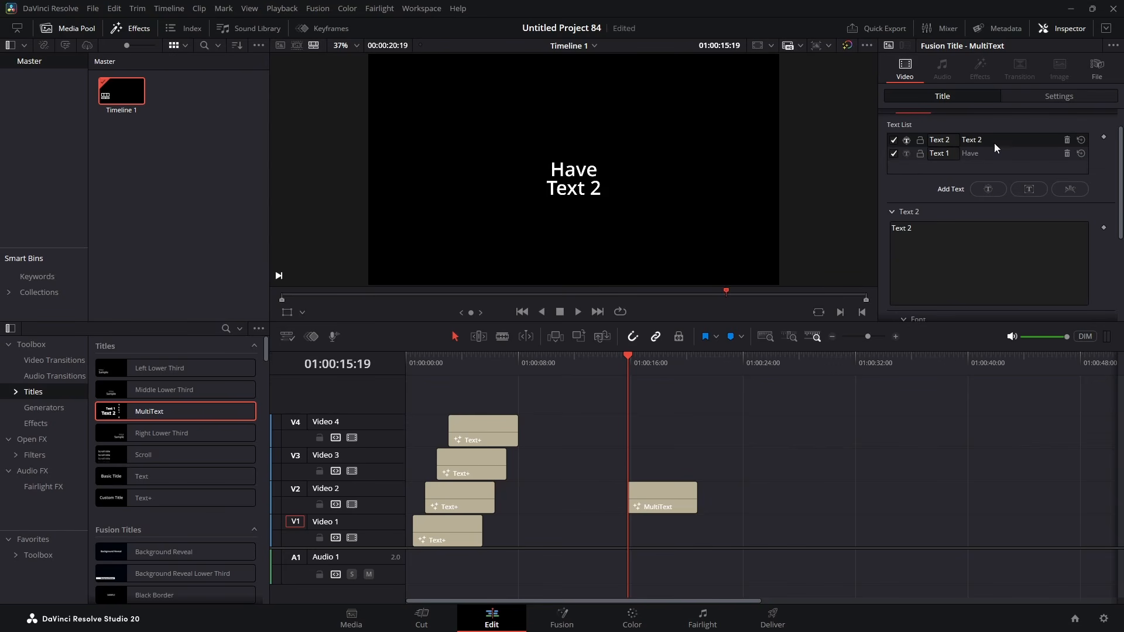
{"action": "left_click_drag", "start_coordinate": [918, 231], "coordinate": [877, 230]}
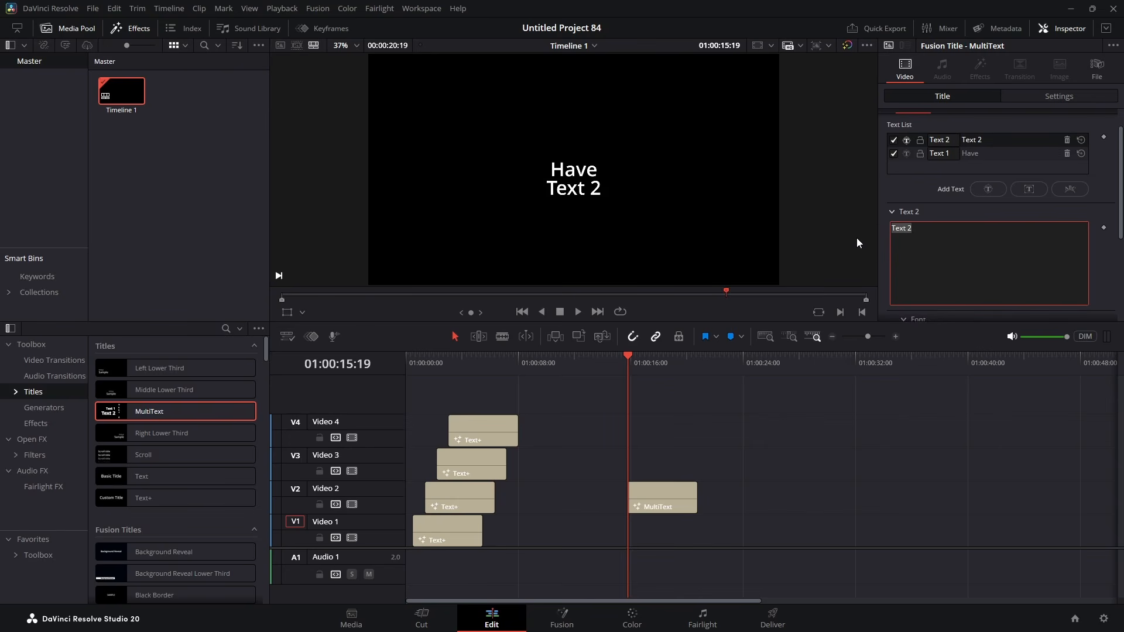
{"action": "type", "text": "Th"}
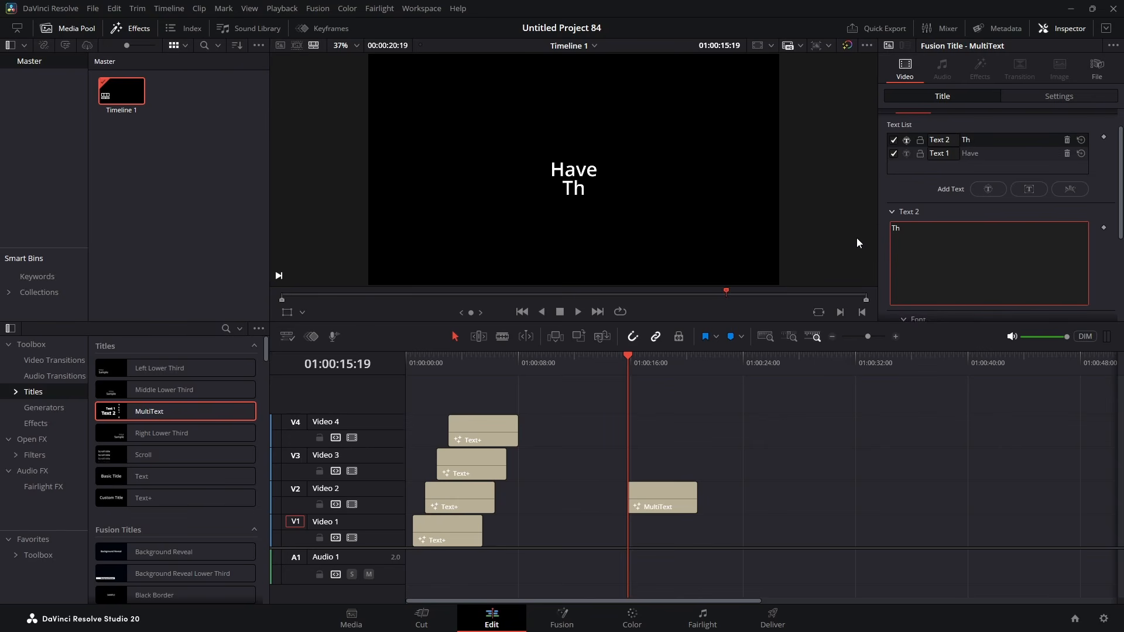
{"action": "type", "text": "is"}
- Add a third text entry to the MultiText title reading "Word"
{"action": "left_click", "coordinate": [987, 189]}
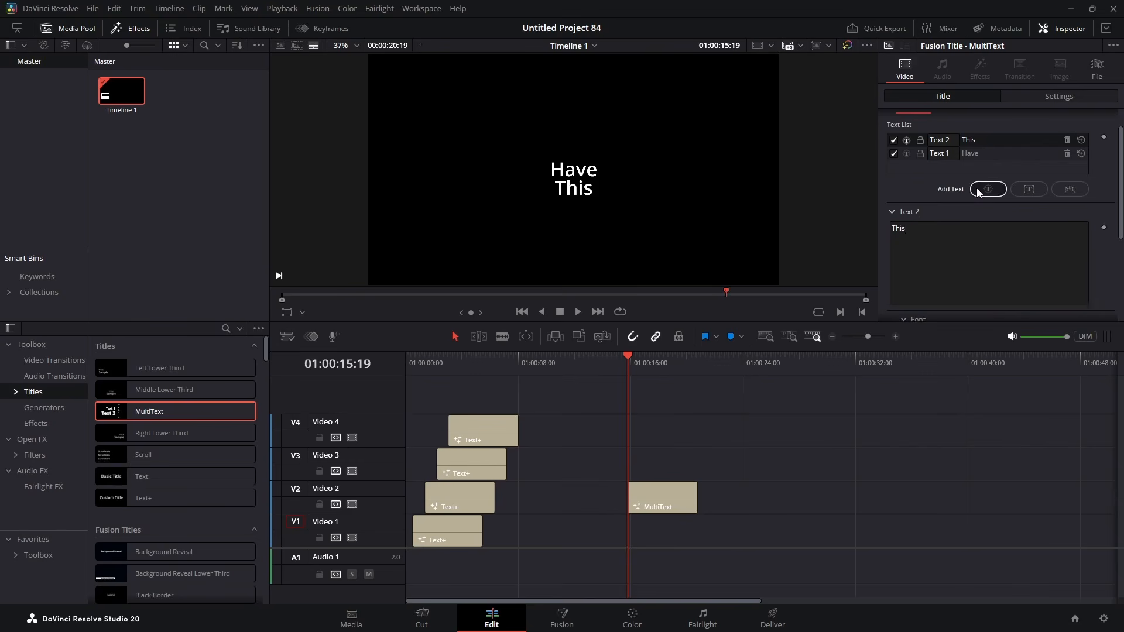
{"action": "left_click", "coordinate": [918, 241]}
{"action": "left_click_drag", "start_coordinate": [918, 242], "coordinate": [871, 247]}
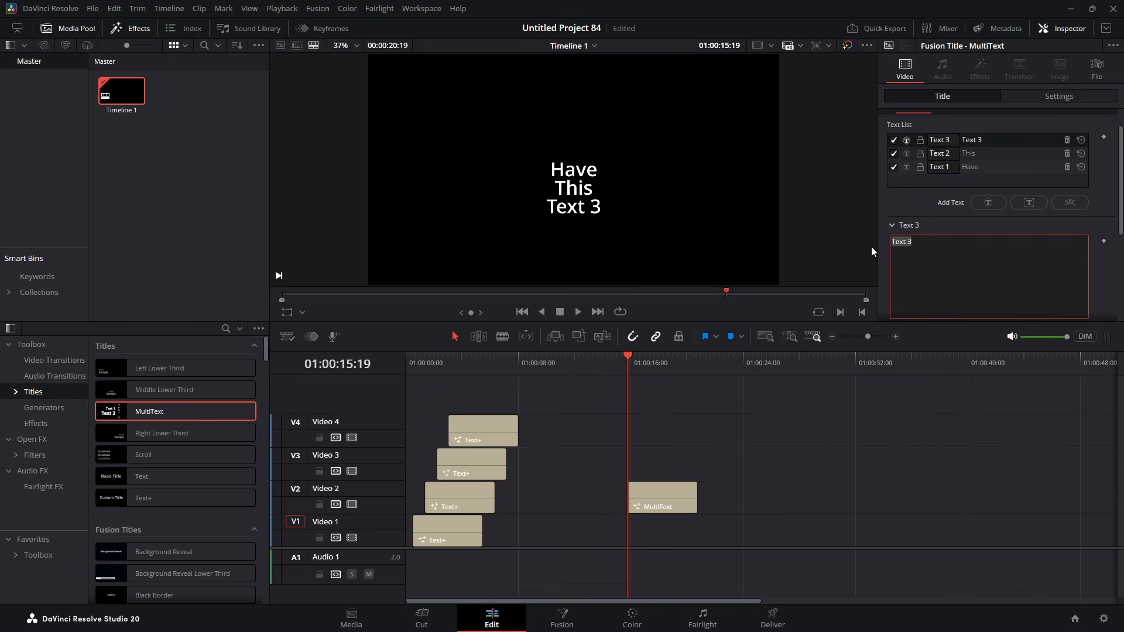
{"action": "type", "text": "Word"}
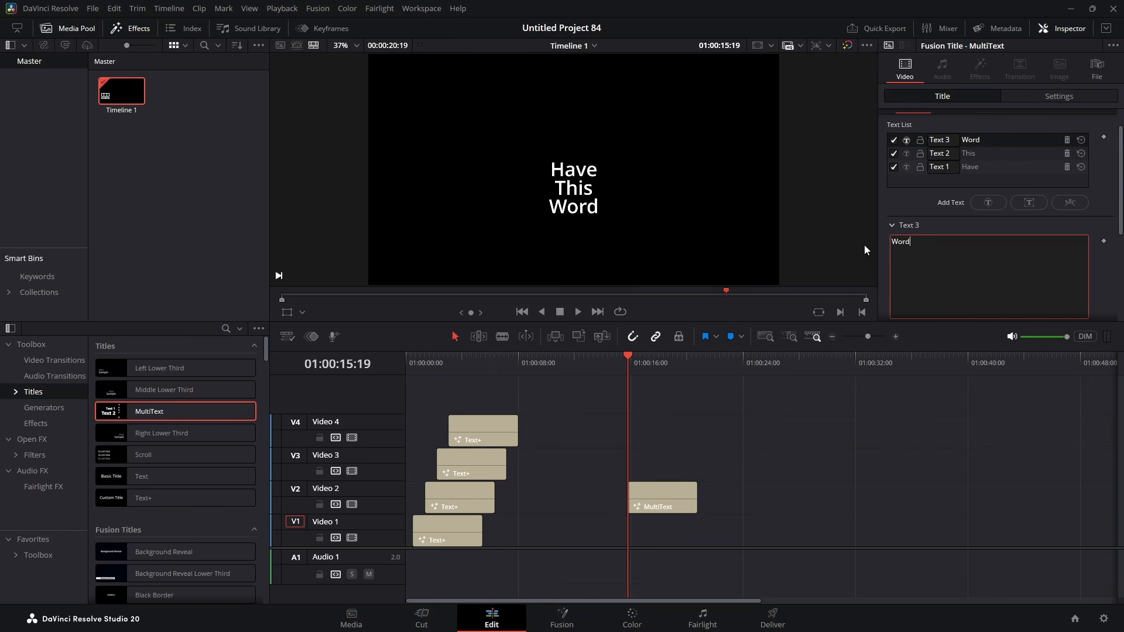
- Add a fourth text entry to the MultiText title reading "Appear"
{"action": "left_click", "coordinate": [988, 202]}
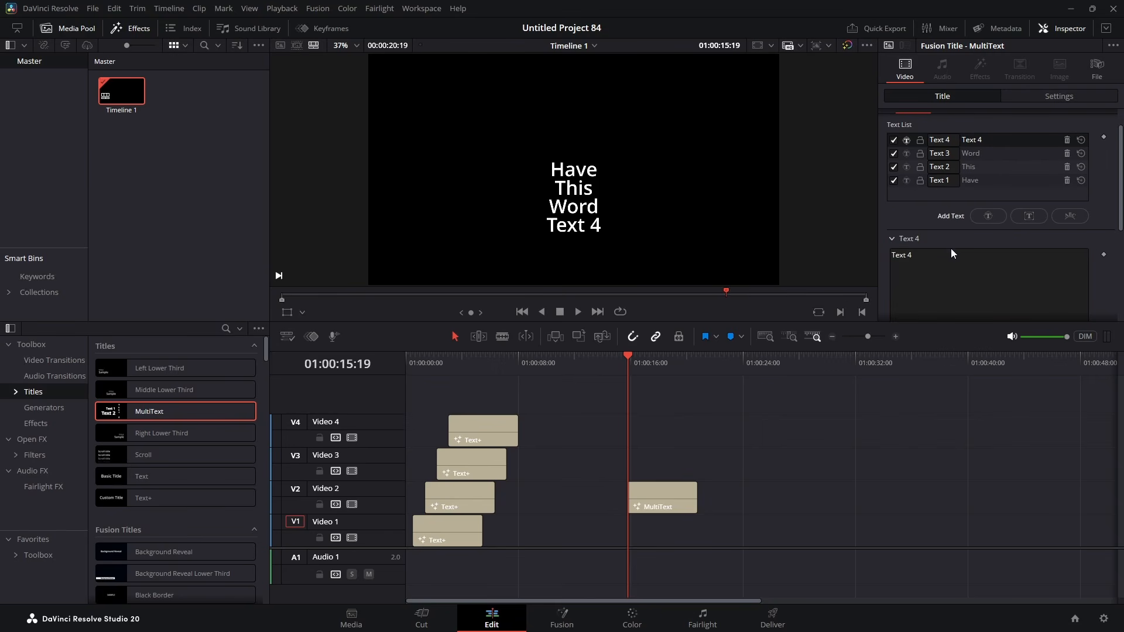
{"action": "left_click", "coordinate": [919, 273]}
{"action": "left_click_drag", "start_coordinate": [914, 256], "coordinate": [888, 259]}
{"action": "type", "text": "Appear"}
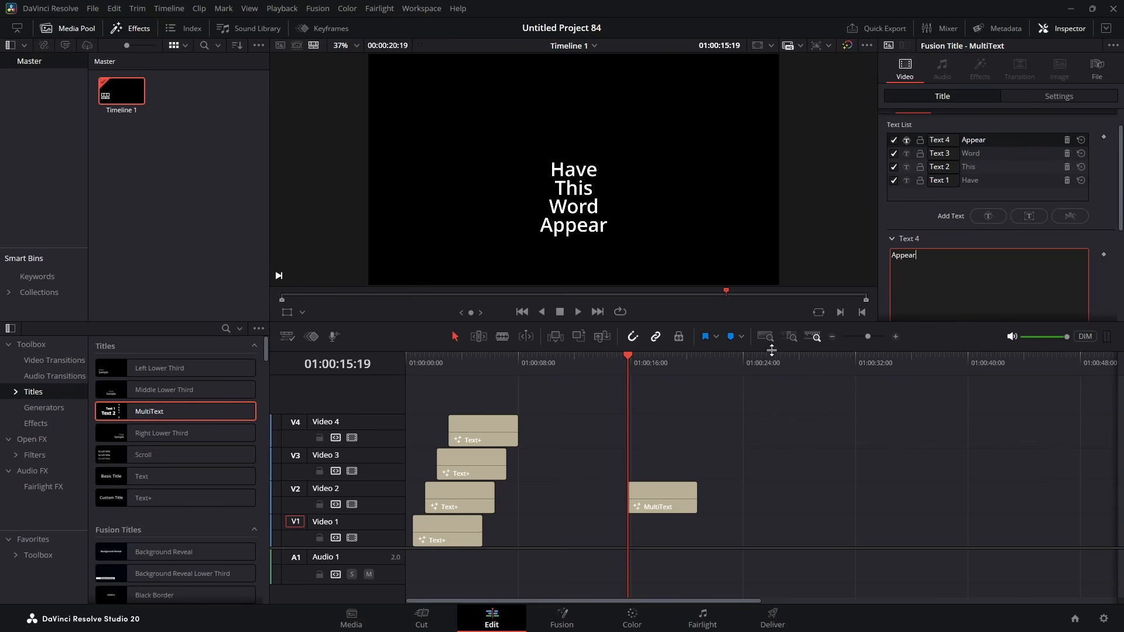
- Hide the "Have", "This" and "Word" entries of the MultiText title and show them again
{"action": "left_click", "coordinate": [893, 180]}
{"action": "left_click", "coordinate": [893, 167]}
{"action": "left_click", "coordinate": [893, 154]}
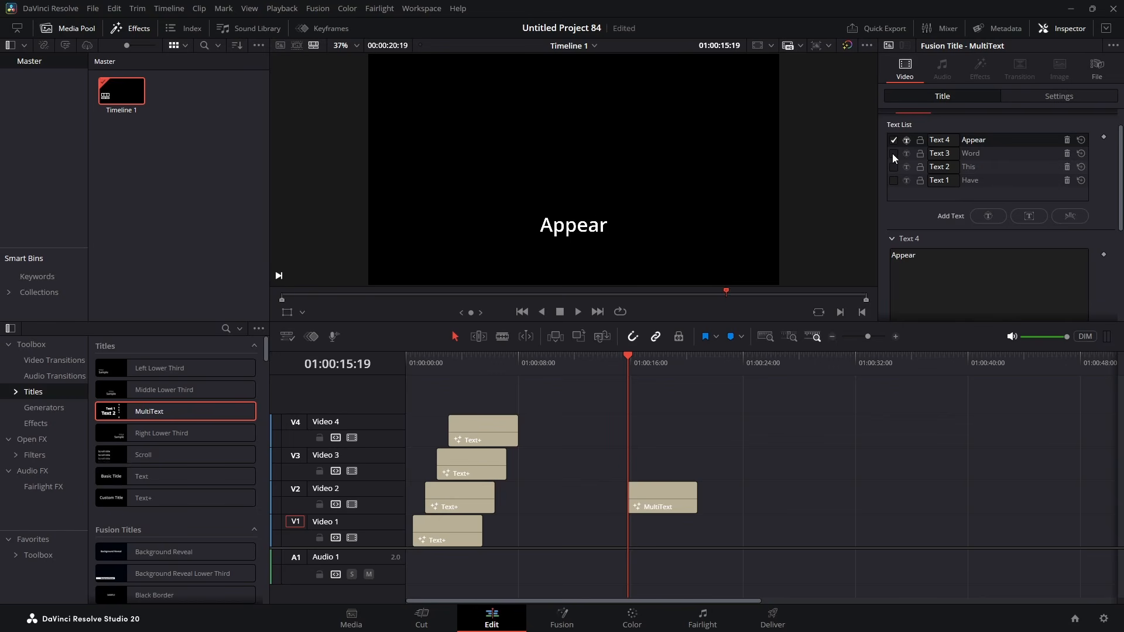
{"action": "left_click", "coordinate": [894, 166]}
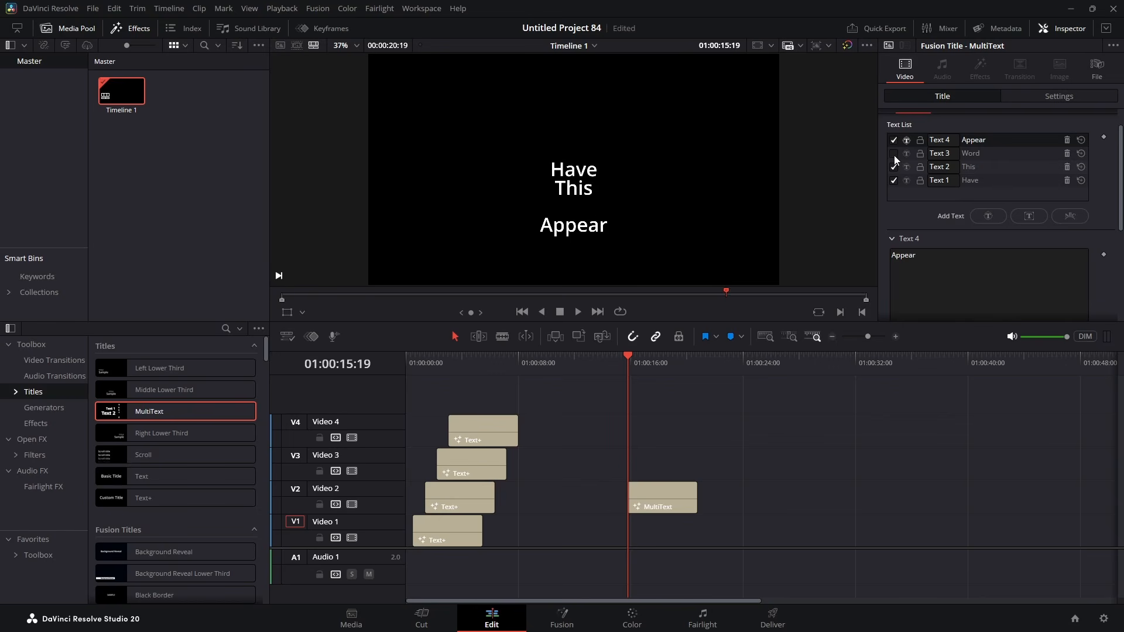
{"action": "left_click", "coordinate": [894, 154]}
- Reorder the text list so the entries run Have, This, Word, Appear from first to last
{"action": "left_click_drag", "start_coordinate": [978, 181], "coordinate": [981, 142]}
{"action": "mouse_move", "coordinate": [975, 185]}
{"action": "left_mouse_down"}
{"action": "mouse_move", "coordinate": [978, 147]}
{"action": "mouse_move", "coordinate": [978, 173]}
{"action": "left_mouse_up"}
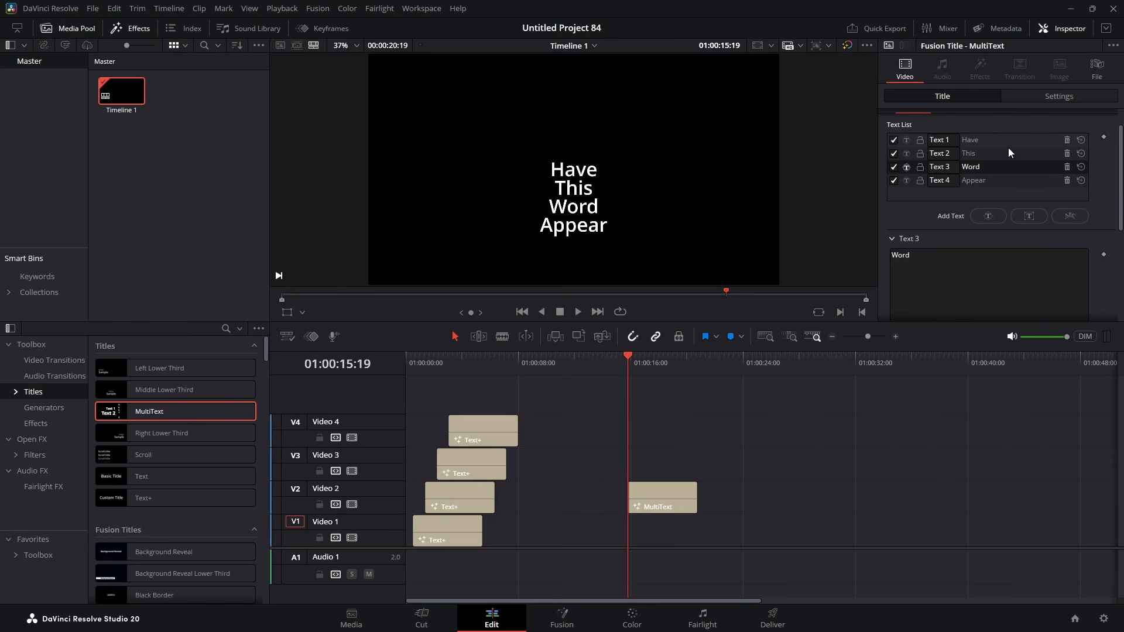
- Set the font of the "Have" text to Microsoft New Tai Lue
{"action": "left_click", "coordinate": [985, 140]}
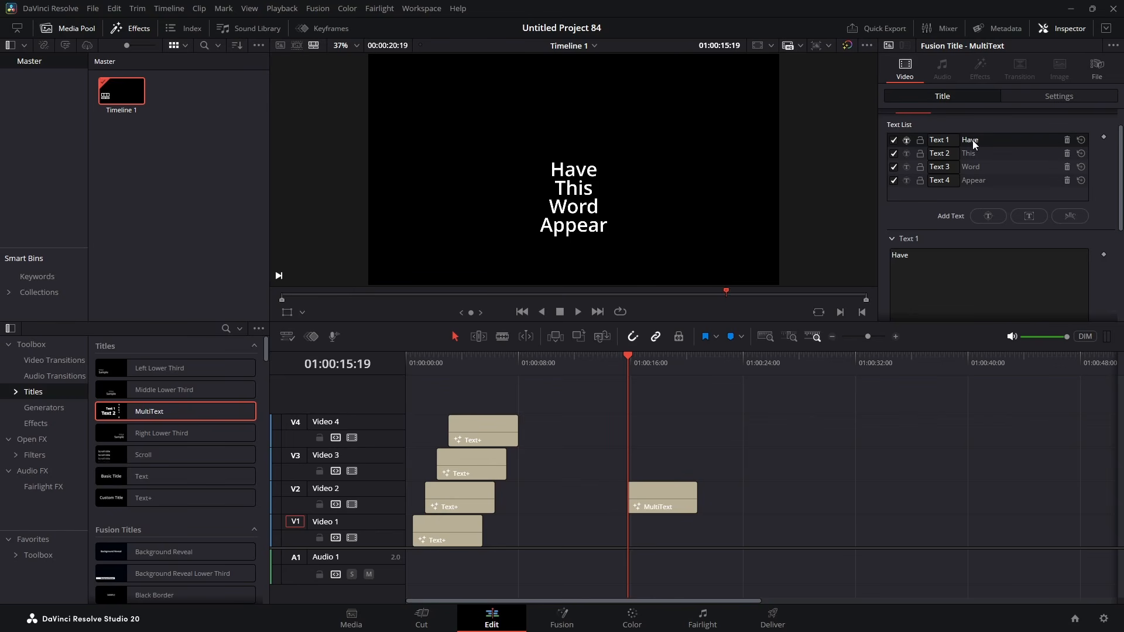
{"action": "scroll", "coordinate": [918, 175], "scroll_direction": "up", "scroll_amount": 1}
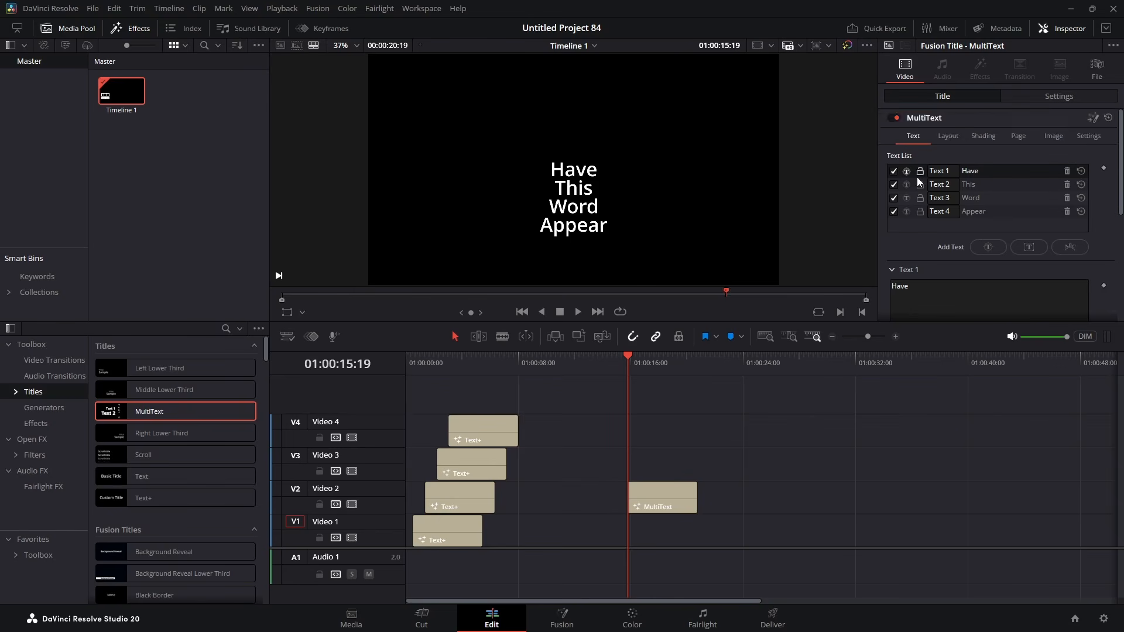
{"action": "scroll", "coordinate": [916, 177], "scroll_direction": "down", "scroll_amount": 1}
{"action": "scroll", "coordinate": [930, 205], "scroll_direction": "down", "scroll_amount": 4}
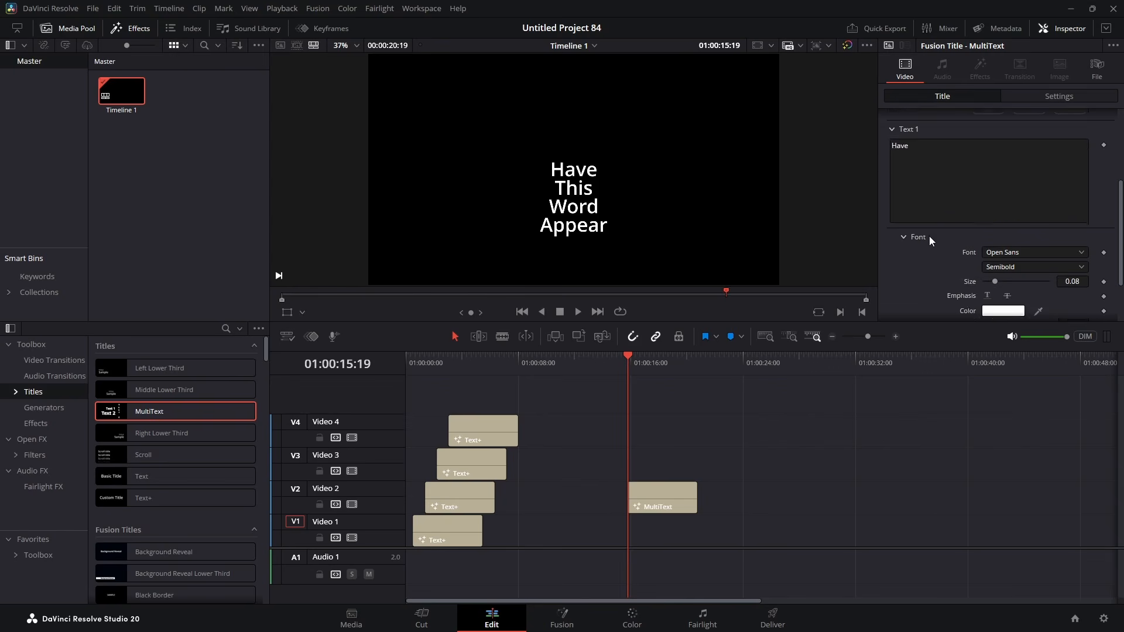
{"action": "left_click", "coordinate": [1002, 218]}
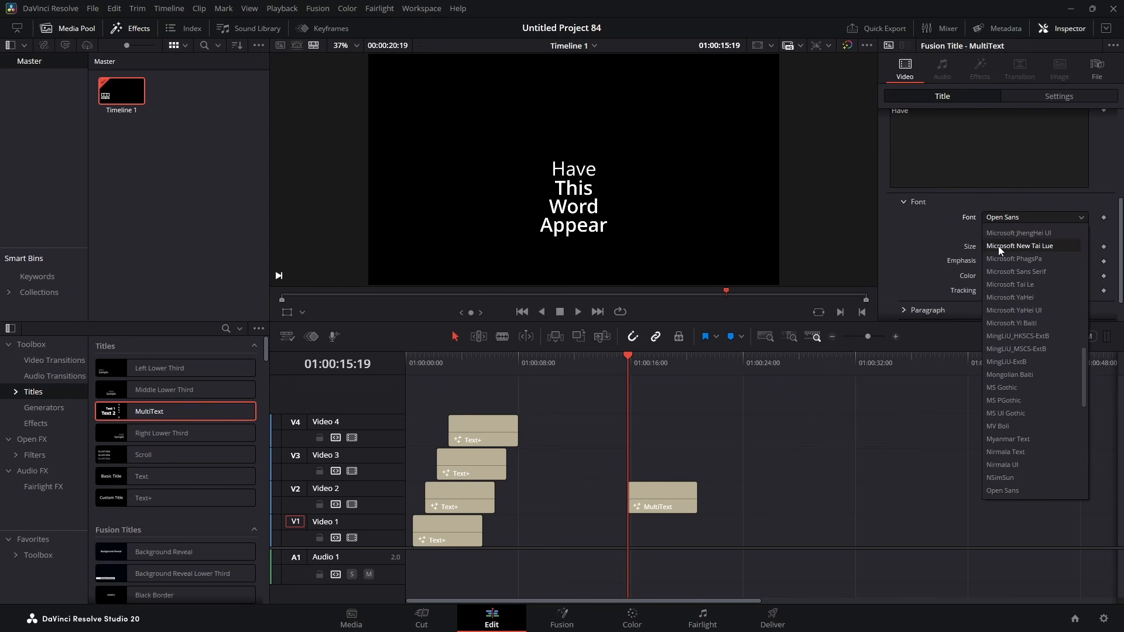
{"action": "left_click", "coordinate": [998, 246]}
- Set the colour of the "Have" text to yellow (#ffff00) and save the project
{"action": "left_click", "coordinate": [996, 278]}
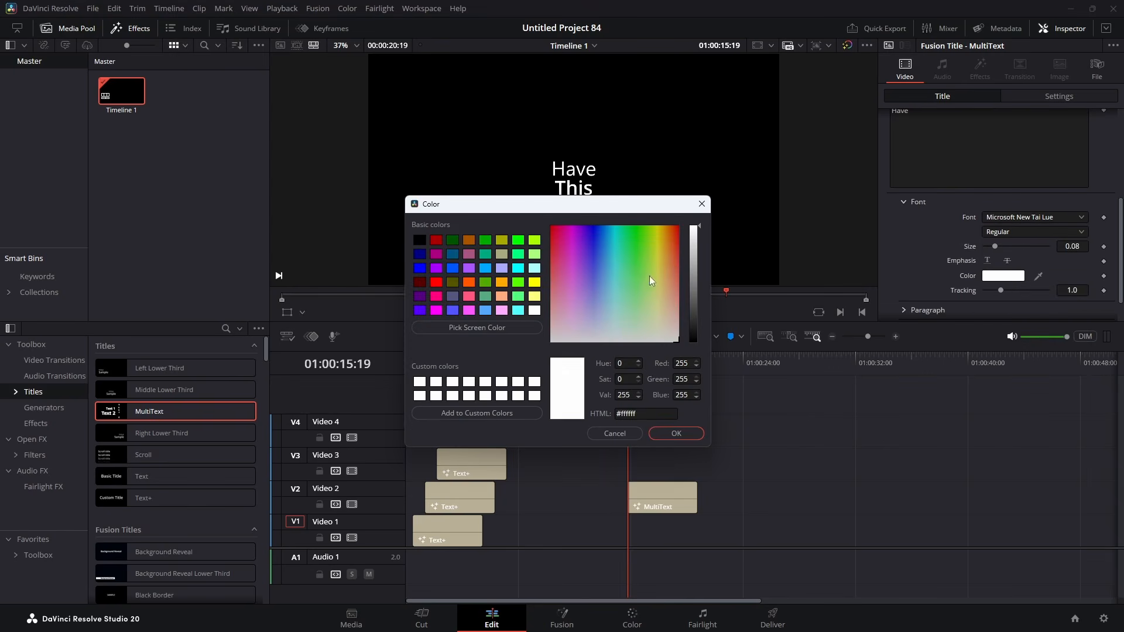
{"action": "left_click", "coordinate": [534, 282]}
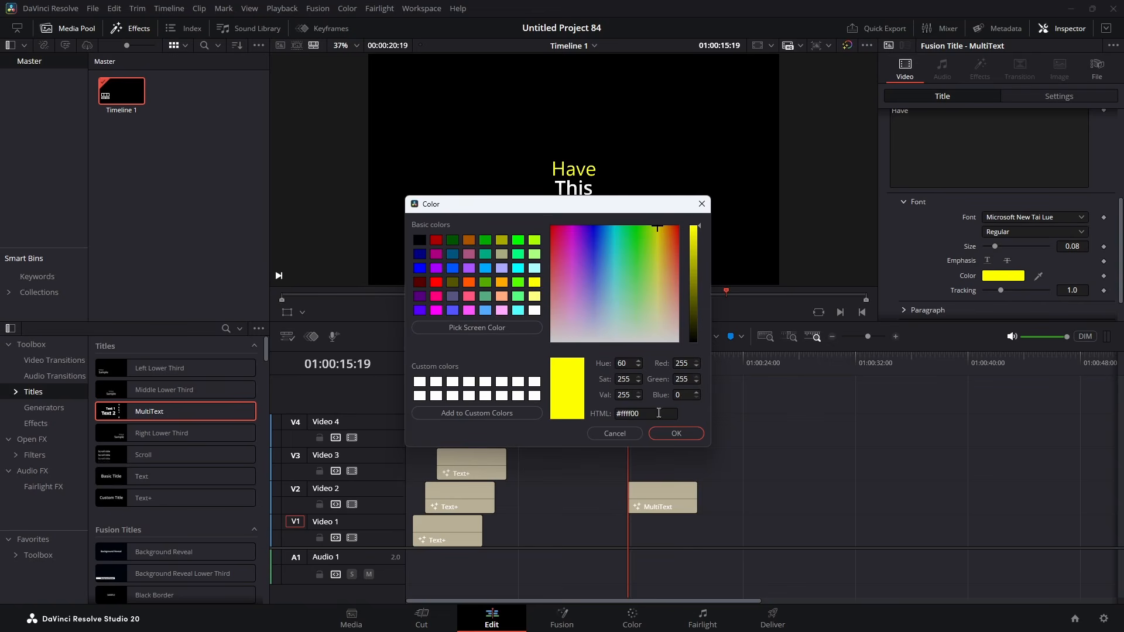
{"action": "left_click", "coordinate": [675, 433]}
{"action": "scroll", "coordinate": [945, 206], "scroll_direction": "up", "scroll_amount": 5}
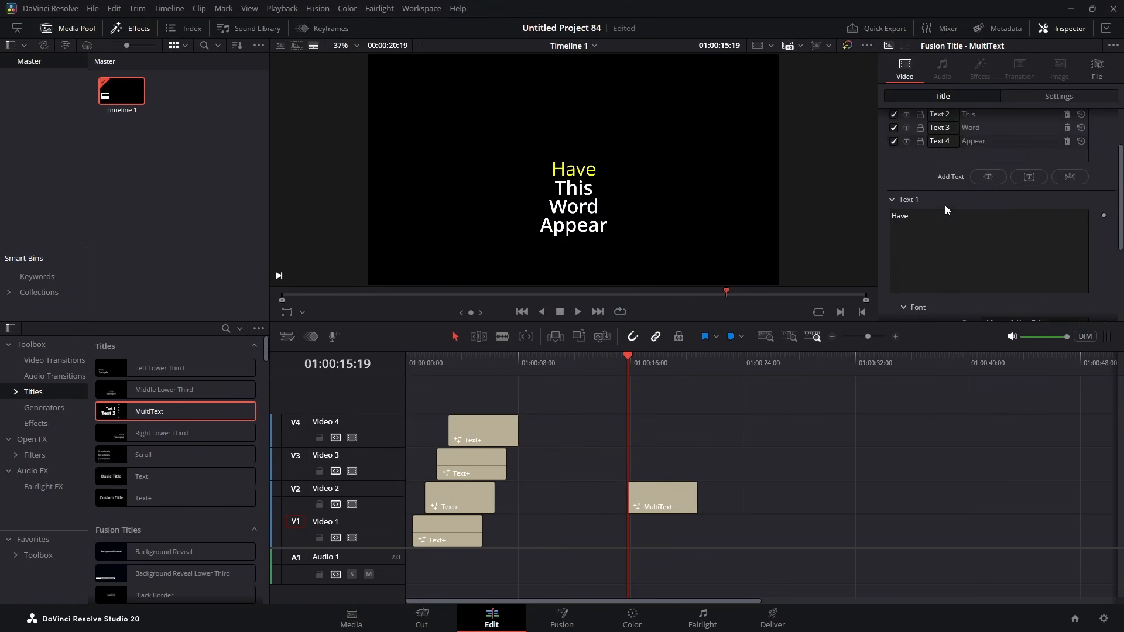
{"action": "key", "text": "ctrl+s"}
- Enable the outline in the shading settings of the "Have" text and review its outline options
{"action": "left_click", "coordinate": [983, 135]}
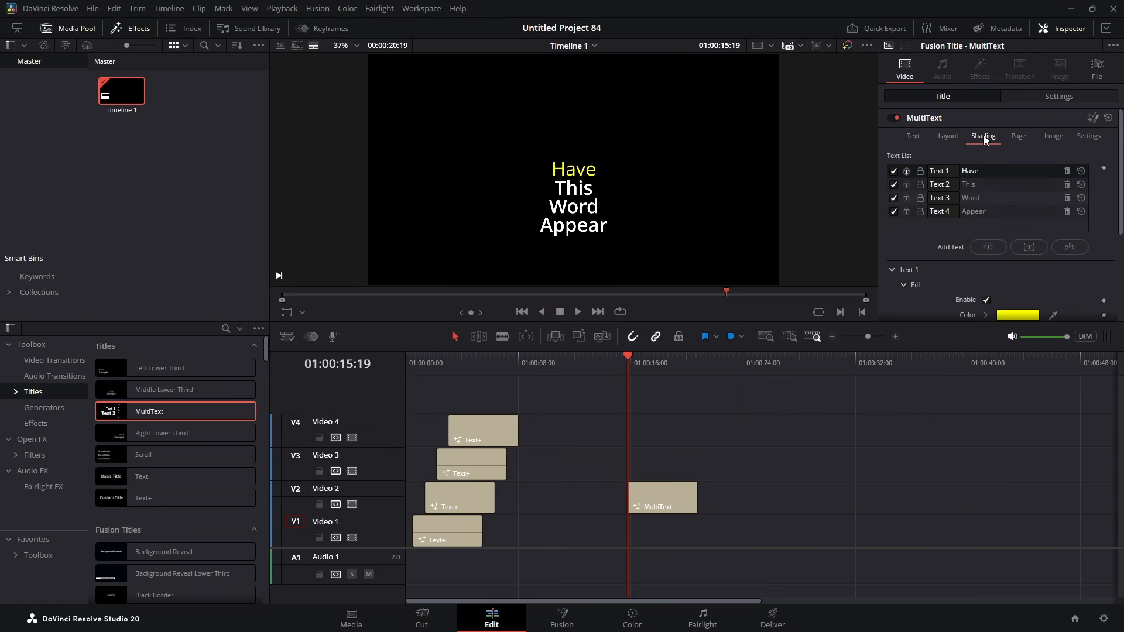
{"action": "scroll", "coordinate": [966, 196], "scroll_direction": "down", "scroll_amount": 2}
{"action": "scroll", "coordinate": [957, 216], "scroll_direction": "up", "scroll_amount": 2}
{"action": "scroll", "coordinate": [959, 215], "scroll_direction": "down", "scroll_amount": 4}
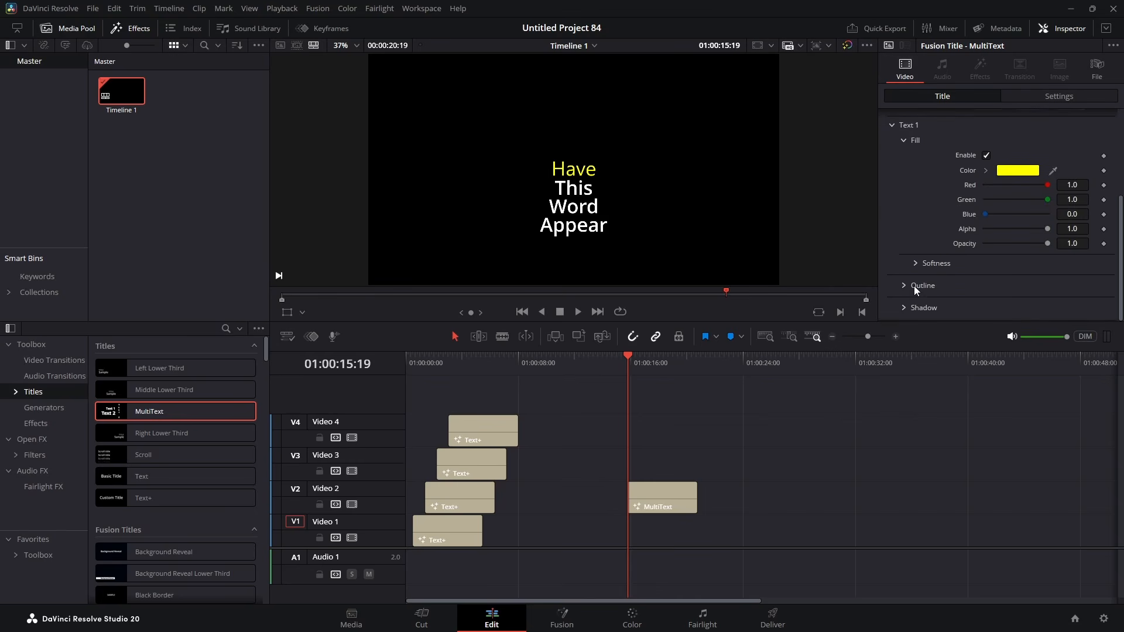
{"action": "left_click", "coordinate": [903, 285]}
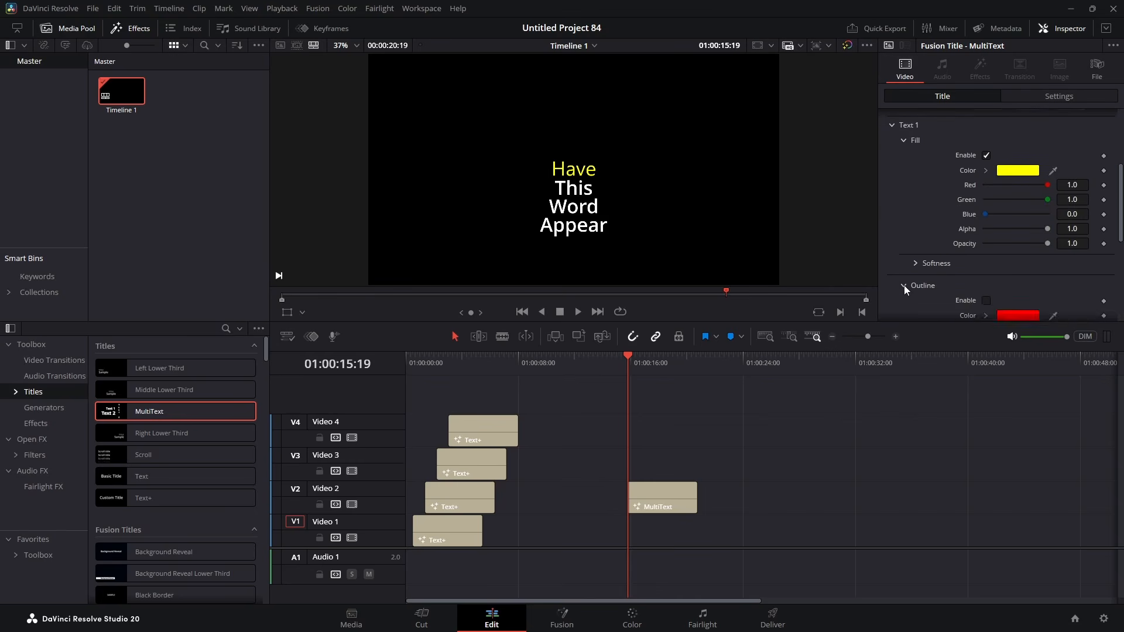
{"action": "scroll", "coordinate": [904, 279], "scroll_direction": "down", "scroll_amount": 2}
{"action": "left_click", "coordinate": [985, 231]}
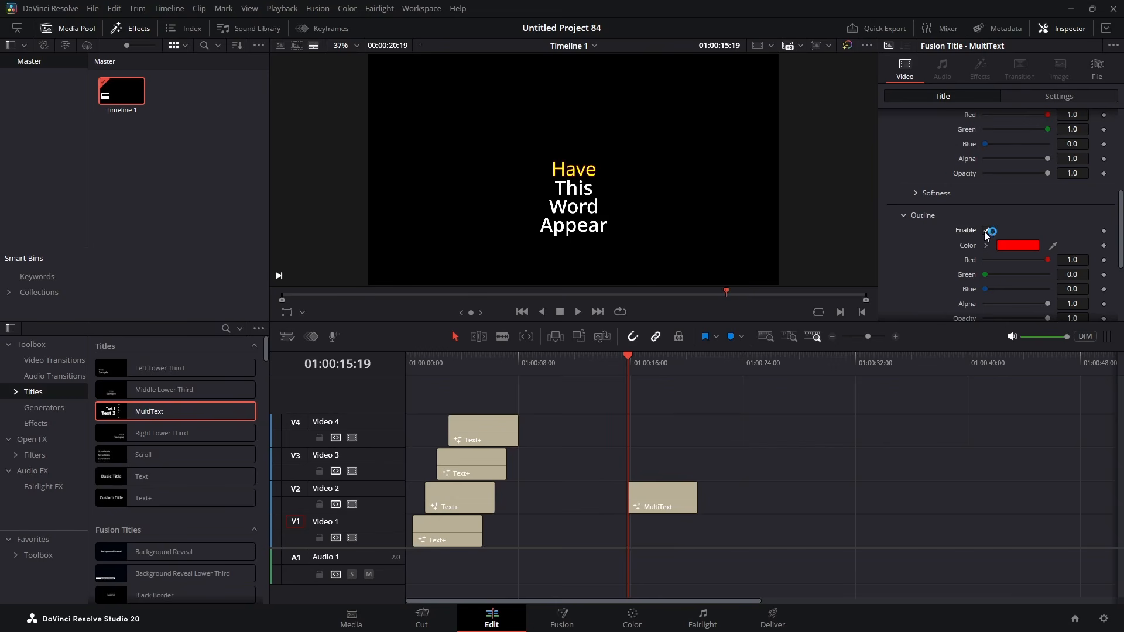
{"action": "scroll", "coordinate": [994, 270], "scroll_direction": "down", "scroll_amount": 3}
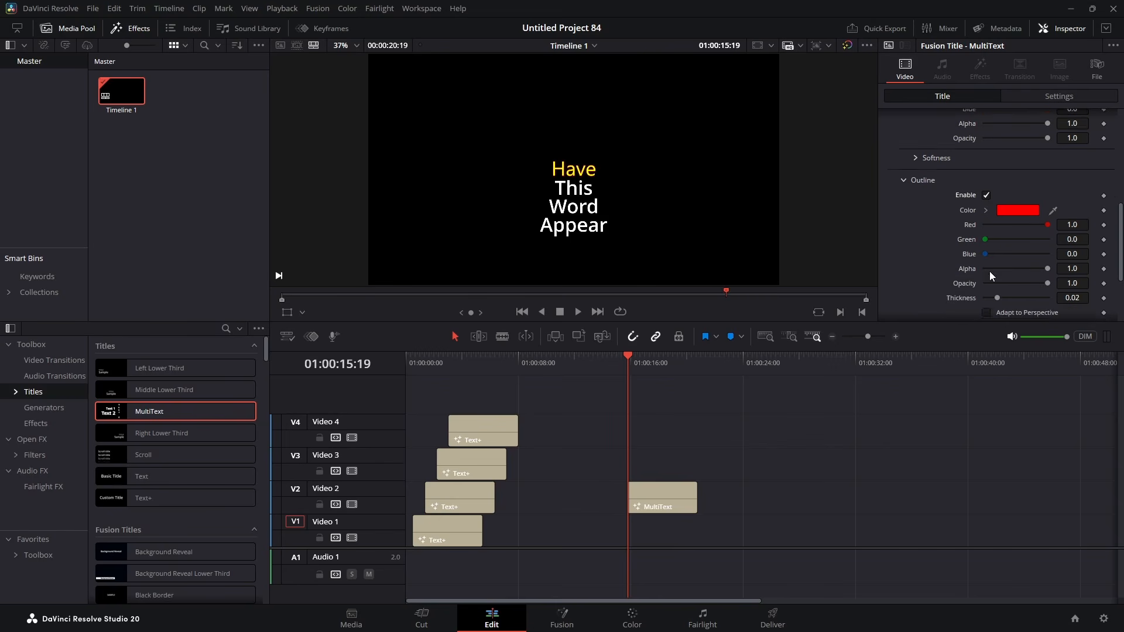
{"action": "scroll", "coordinate": [974, 274], "scroll_direction": "down", "scroll_amount": 1}
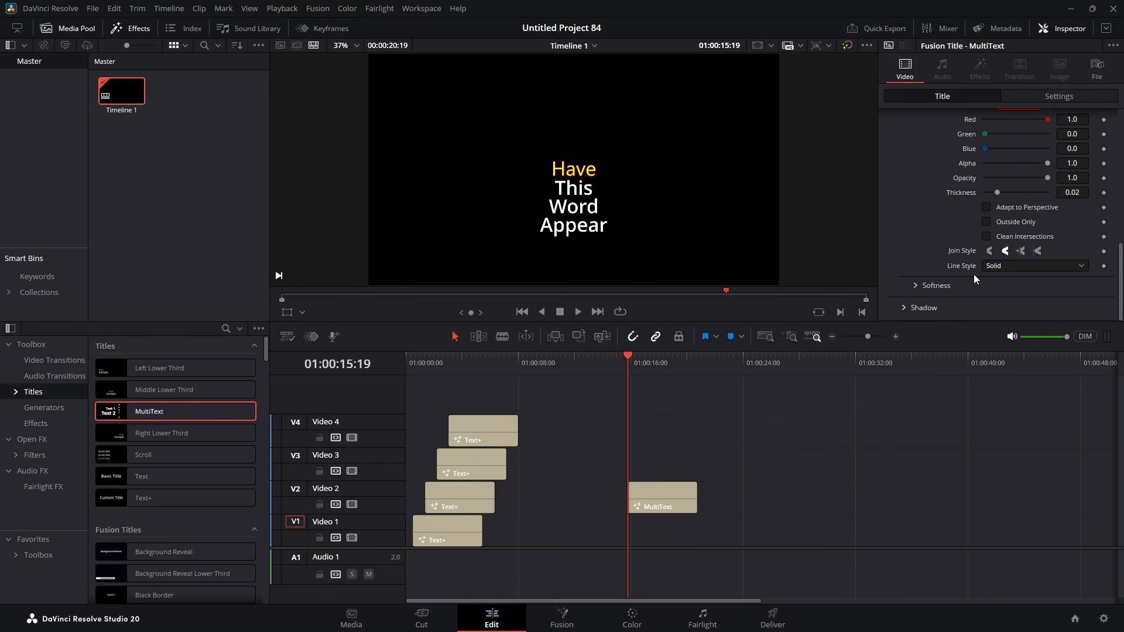
- Thicken the outline of the "Have" text to about 0.066 and set its line style to Dot
{"action": "scroll", "coordinate": [974, 274], "scroll_direction": "up", "scroll_amount": 1}
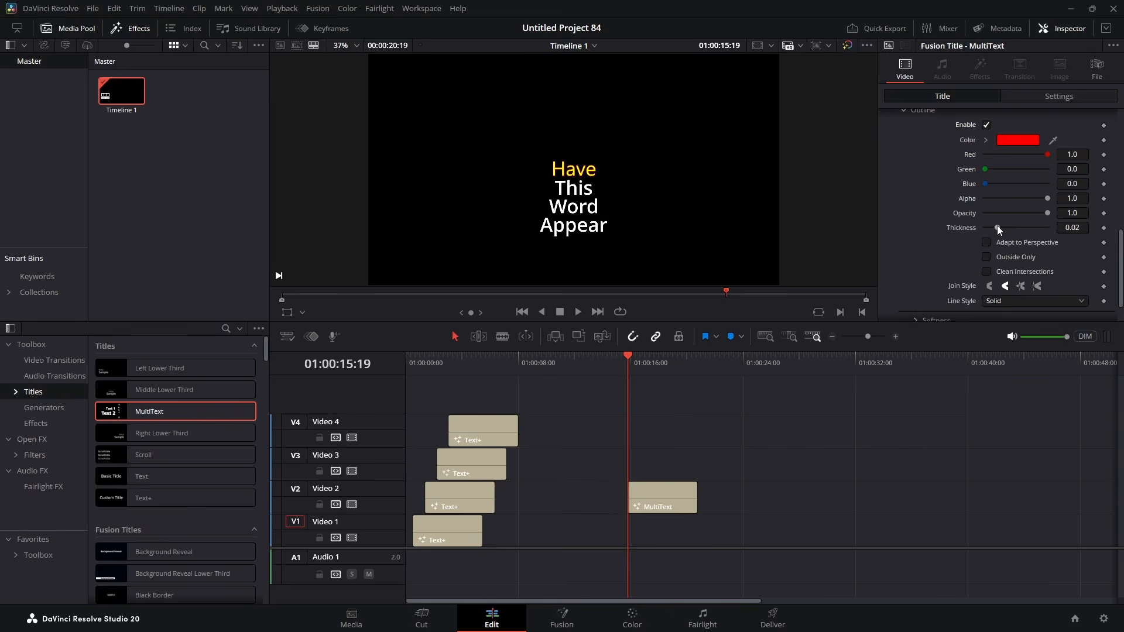
{"action": "left_click_drag", "start_coordinate": [996, 226], "coordinate": [1028, 228]}
{"action": "scroll", "coordinate": [988, 243], "scroll_direction": "down", "scroll_amount": 1}
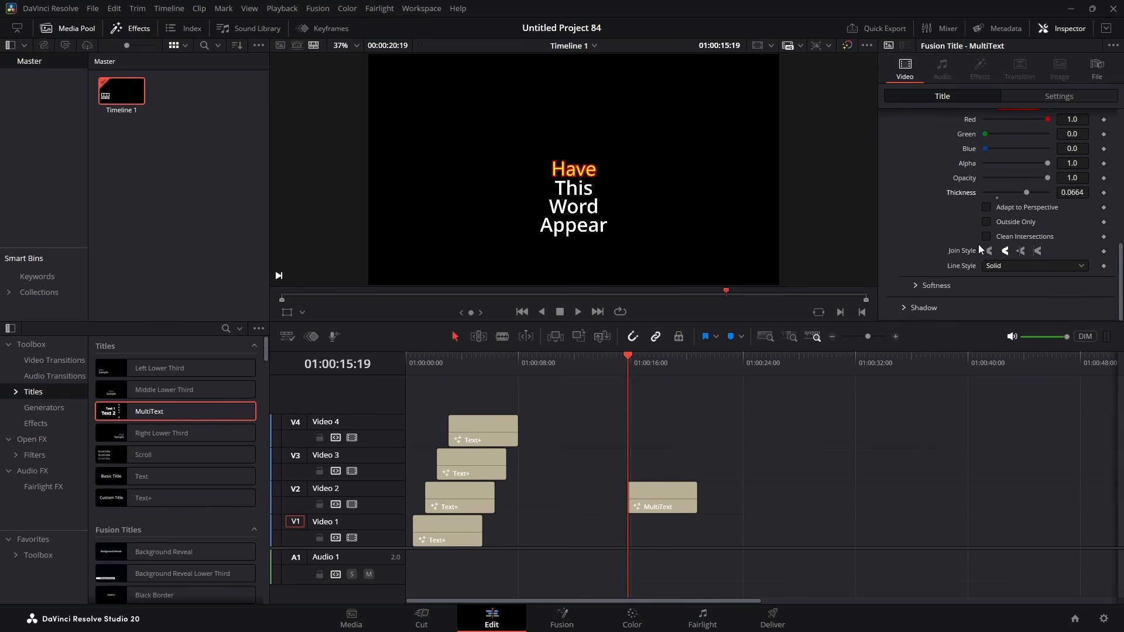
{"action": "left_click", "coordinate": [996, 268]}
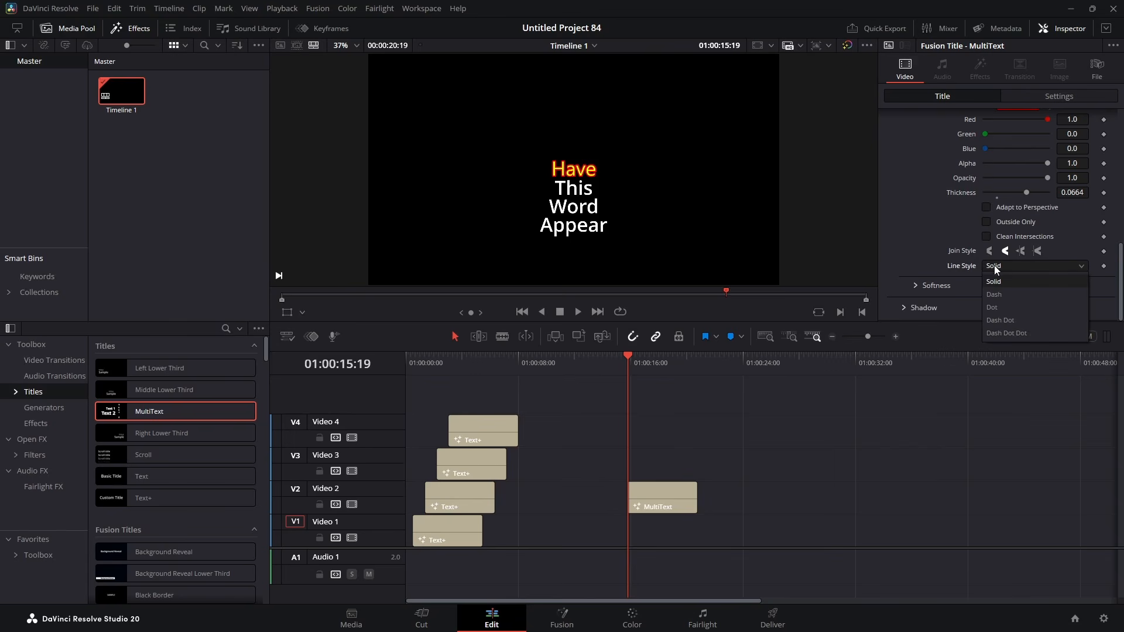
{"action": "left_click", "coordinate": [1002, 308]}
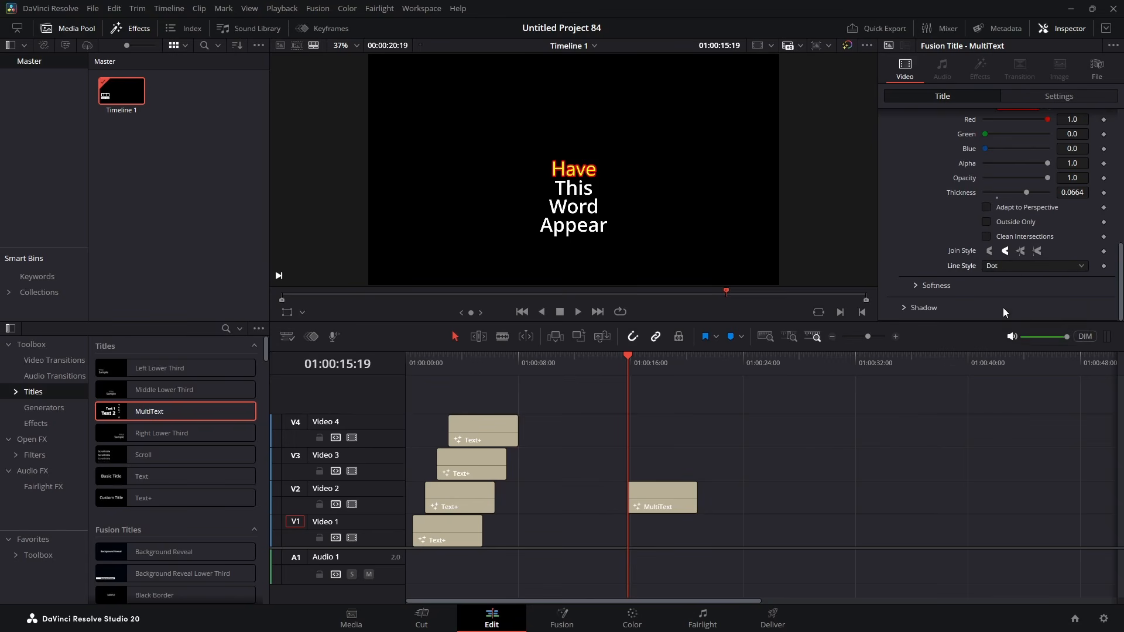
{"action": "scroll", "coordinate": [693, 235], "scroll_direction": "up", "scroll_amount": 2}
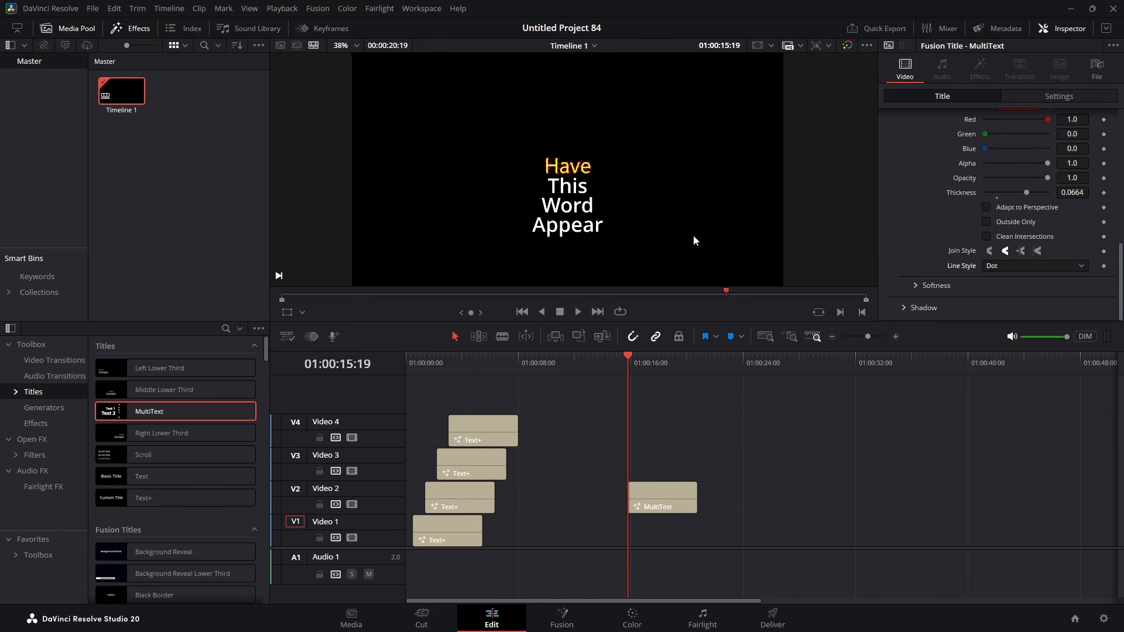
{"action": "scroll", "coordinate": [690, 234], "scroll_direction": "up", "scroll_amount": 8}
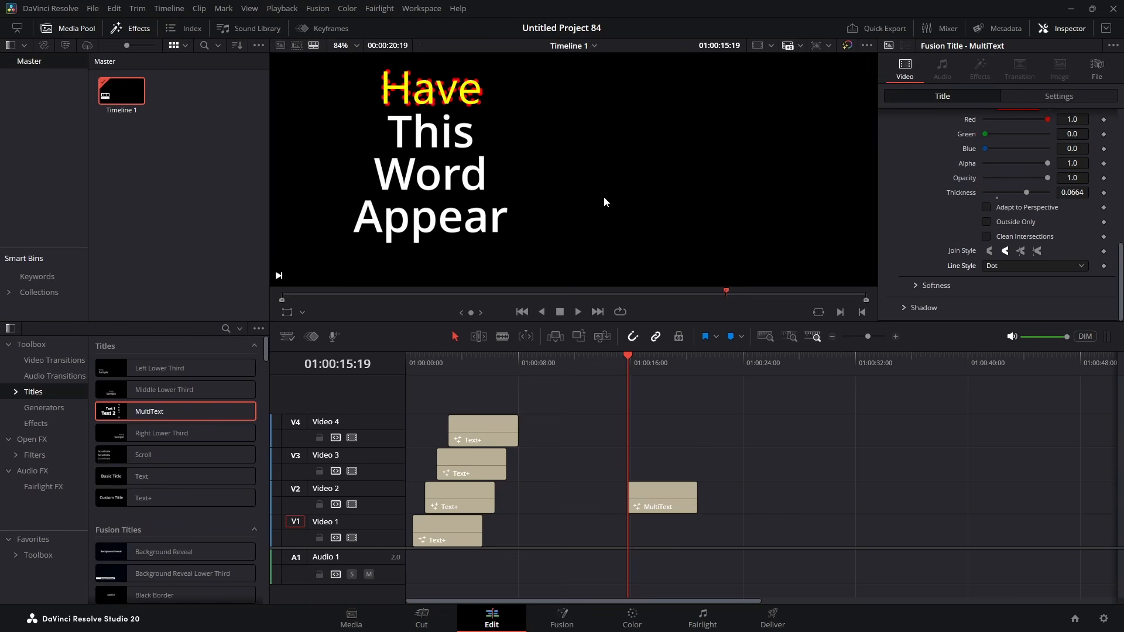
{"action": "left_click_drag", "start_coordinate": [547, 153], "coordinate": [665, 231]}
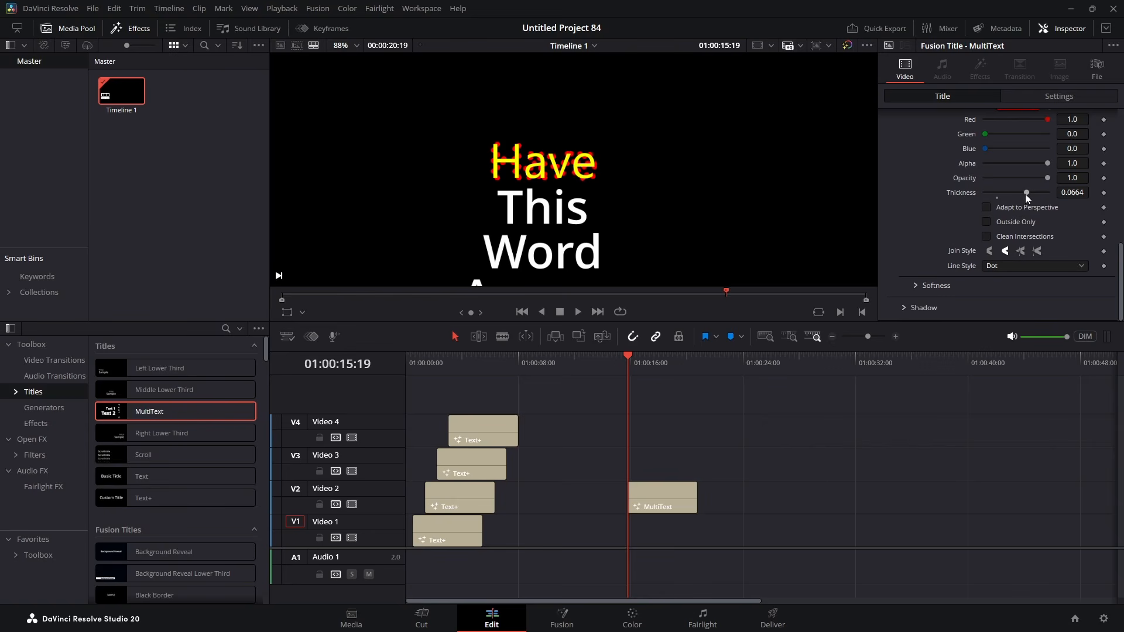
- Reduce the outline thickness of the "Have" text to about 0.039
{"action": "left_click_drag", "start_coordinate": [1024, 194], "coordinate": [1007, 196]}
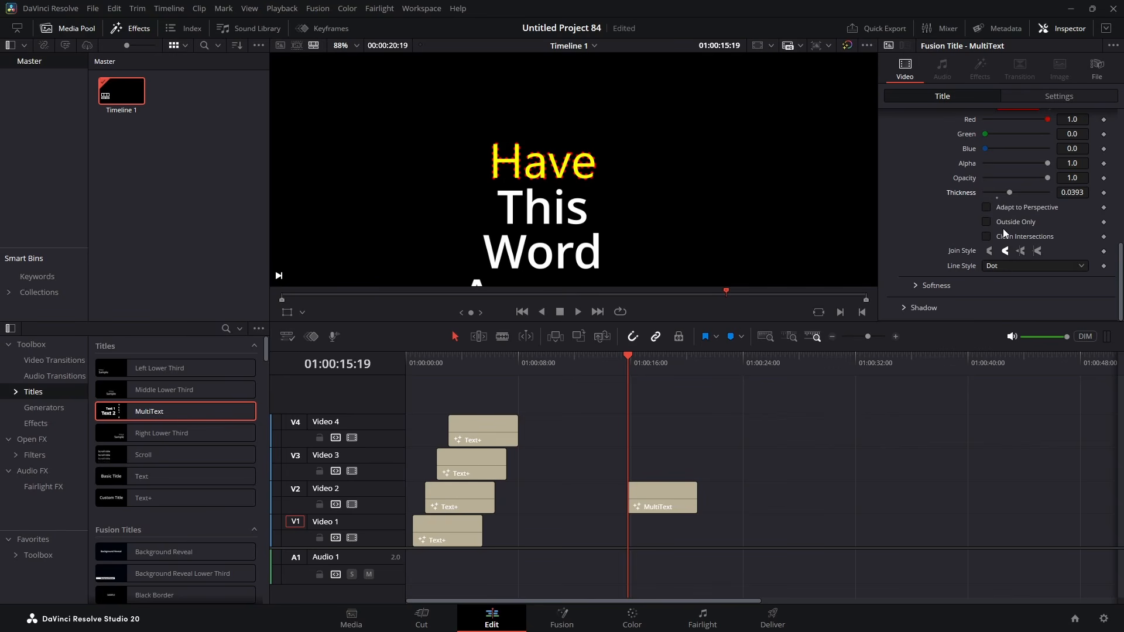
{"action": "scroll", "coordinate": [1003, 233], "scroll_direction": "up", "scroll_amount": 6}
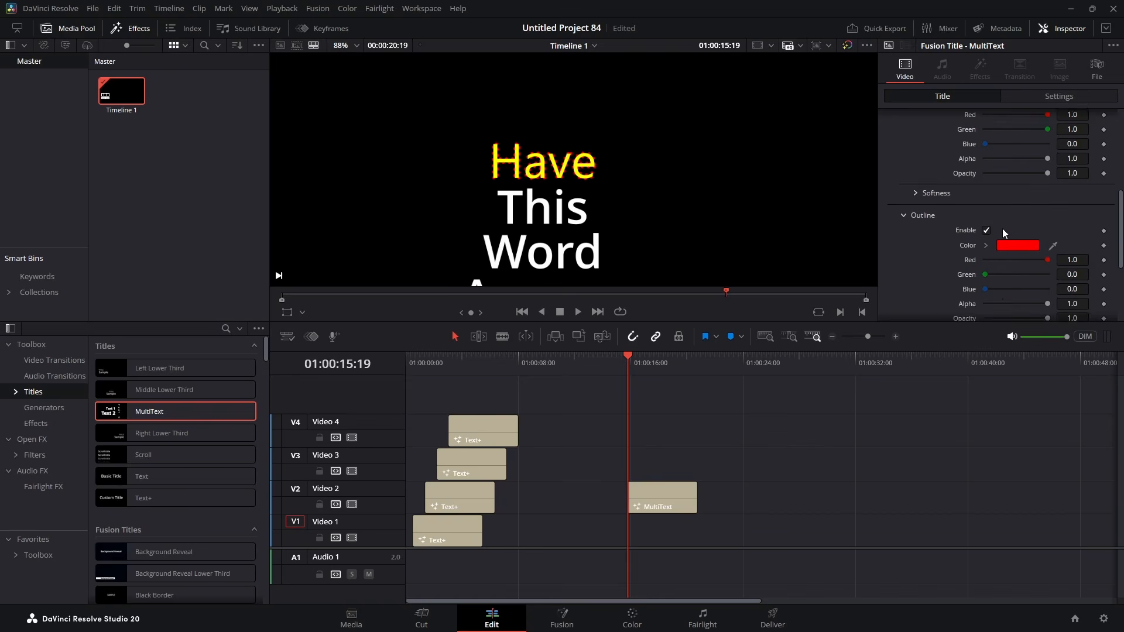
{"action": "scroll", "coordinate": [696, 199], "scroll_direction": "down", "scroll_amount": 5}
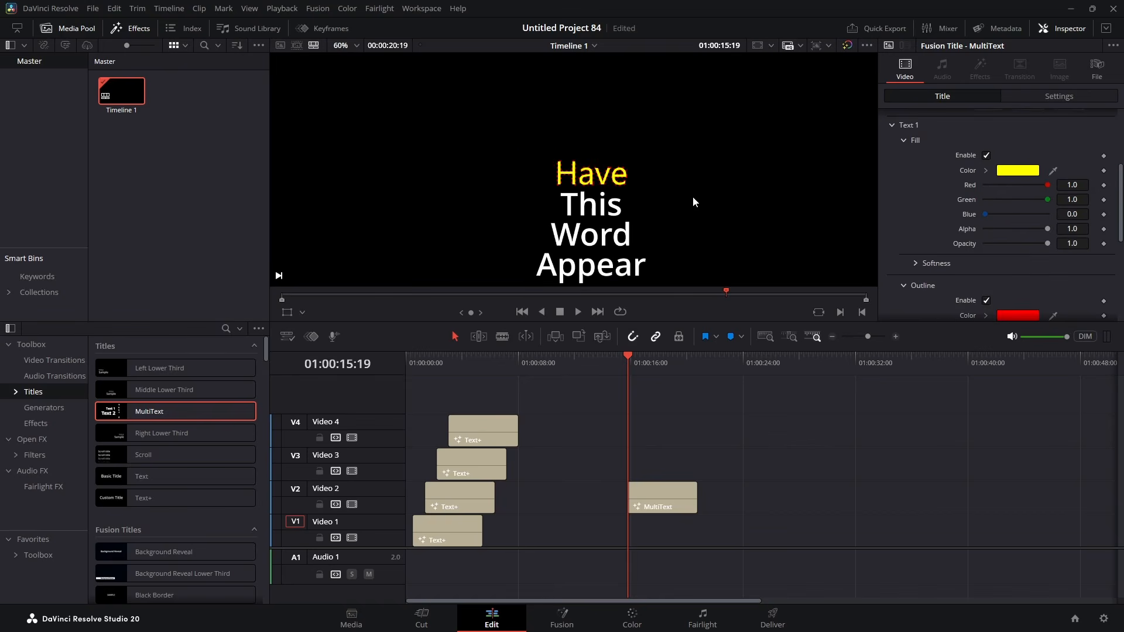
{"action": "left_click_drag", "start_coordinate": [694, 198], "coordinate": [672, 174]}
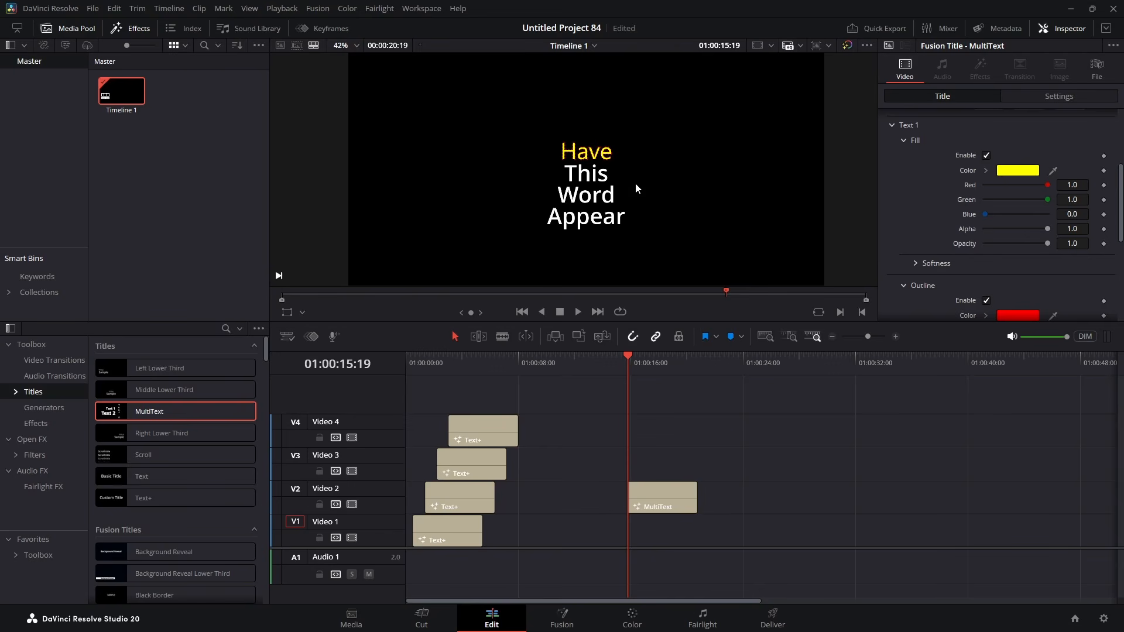
- Keyframe the layout centre of the "Have" text at 01:00:15:19 with X at about -0.074, outside the frame
{"action": "scroll", "coordinate": [945, 255], "scroll_direction": "up", "scroll_amount": 5}
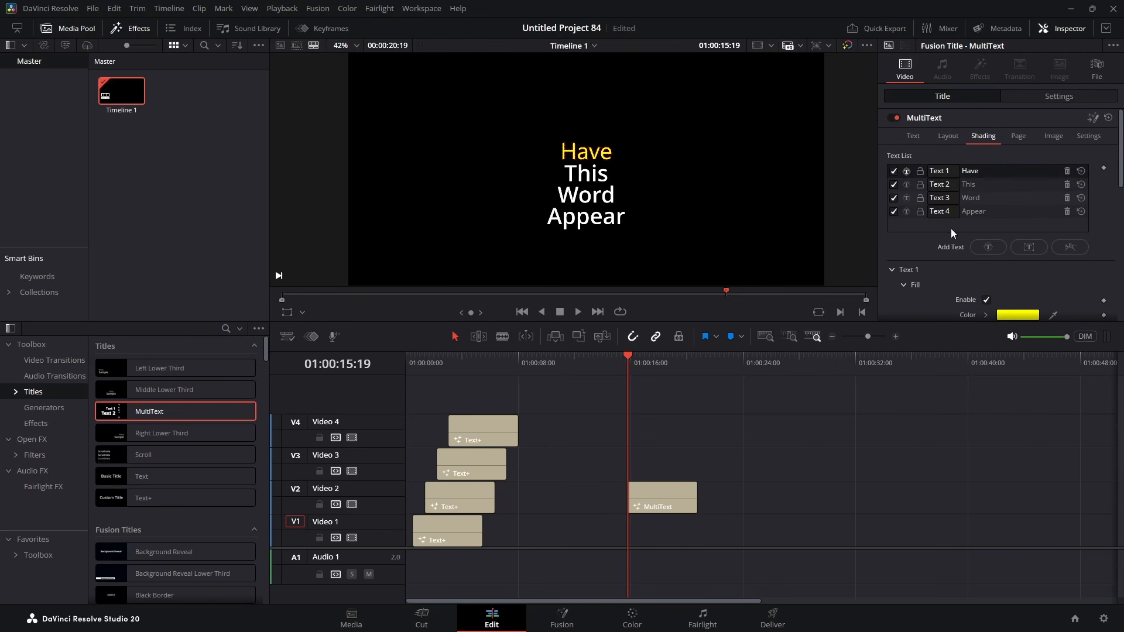
{"action": "left_click", "coordinate": [912, 136]}
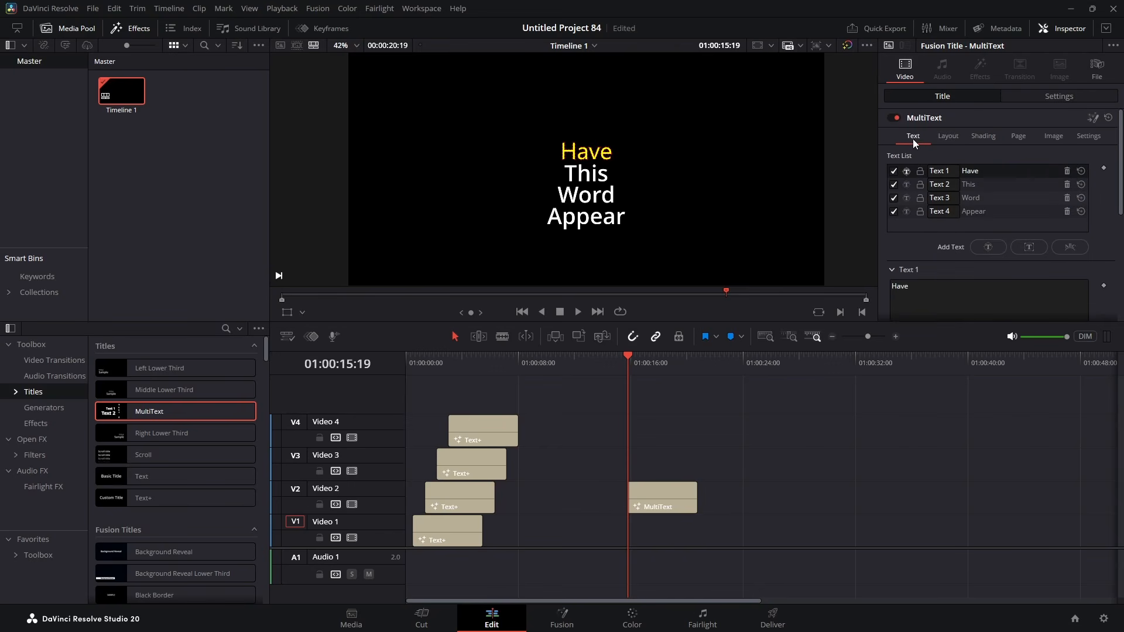
{"action": "left_click", "coordinate": [944, 138]}
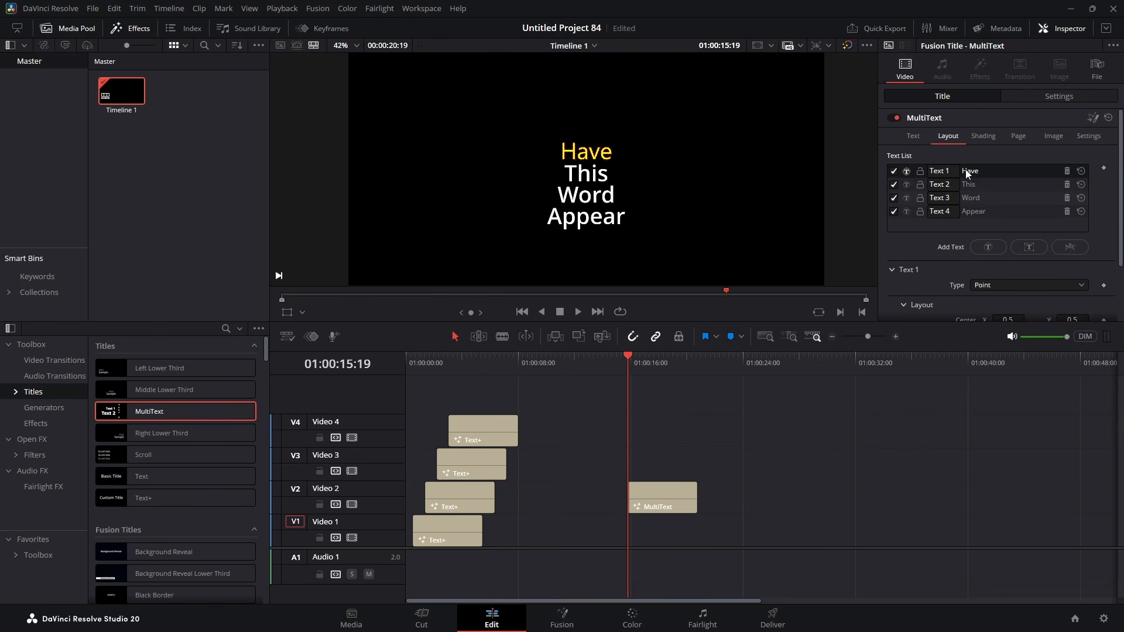
{"action": "scroll", "coordinate": [980, 232], "scroll_direction": "down", "scroll_amount": 3}
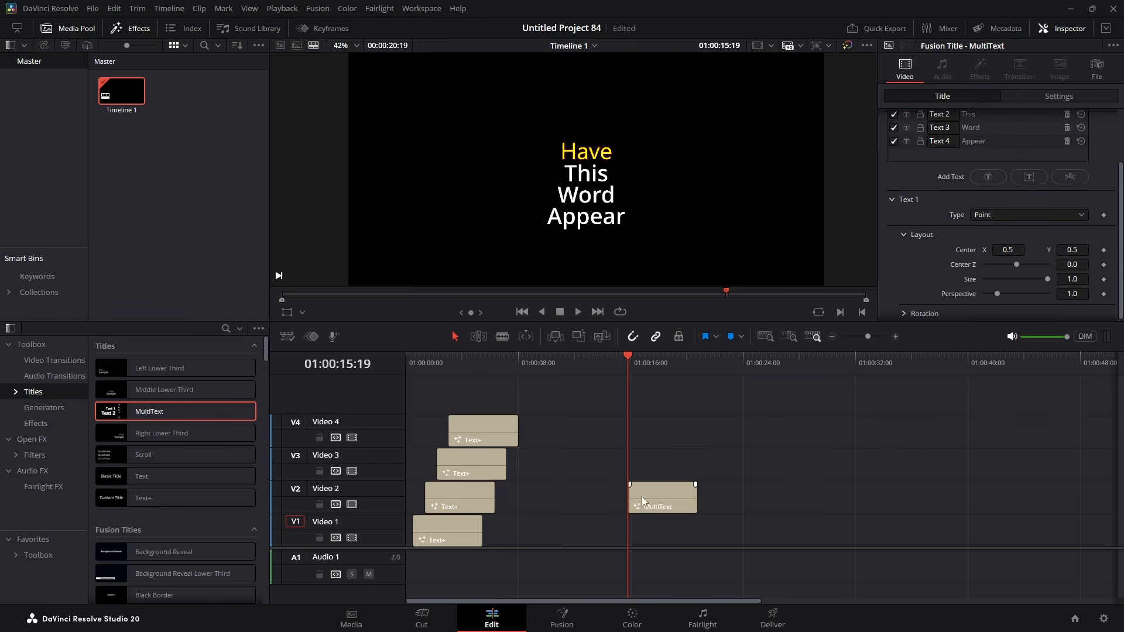
{"action": "left_click", "coordinate": [1104, 251]}
{"action": "left_click_drag", "start_coordinate": [1008, 251], "coordinate": [942, 250]}
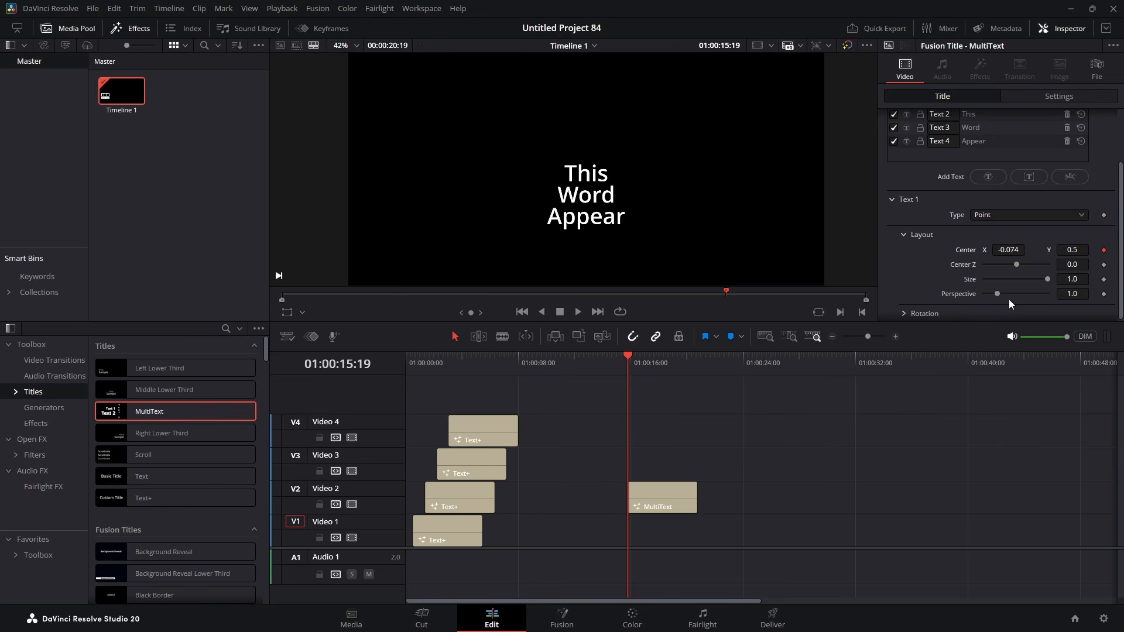
- Keyframe the "Have" text back in the middle at 01:00:16:00 with centre X at about 0.497
{"action": "key", "text": "Right"}
{"action": "key", "text": "Right"}
{"action": "key", "text": "Right"}
{"action": "key", "text": "Right"}
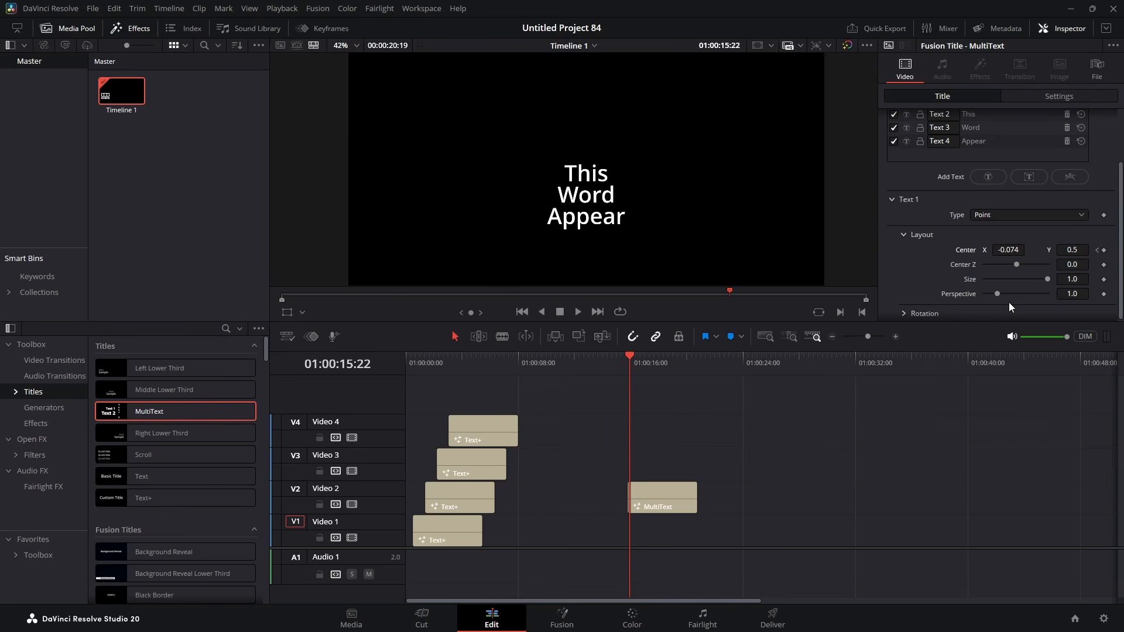
{"action": "key", "text": "Right"}
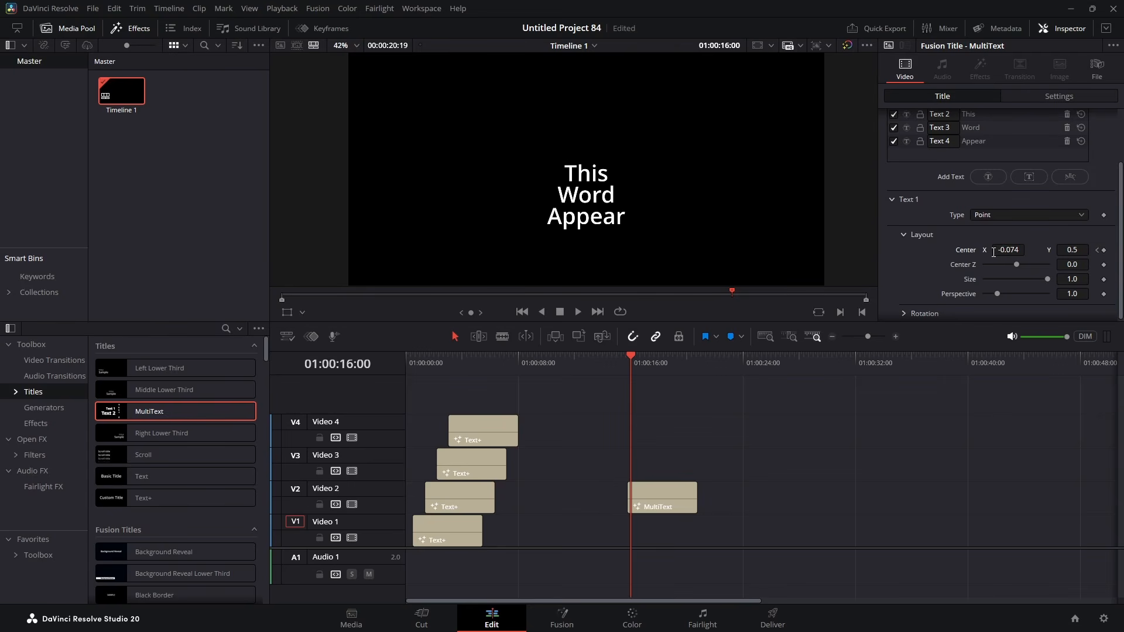
{"action": "left_click_drag", "start_coordinate": [994, 252], "coordinate": [1095, 252]}
{"action": "left_click_drag", "start_coordinate": [1008, 250], "coordinate": [1059, 250]}
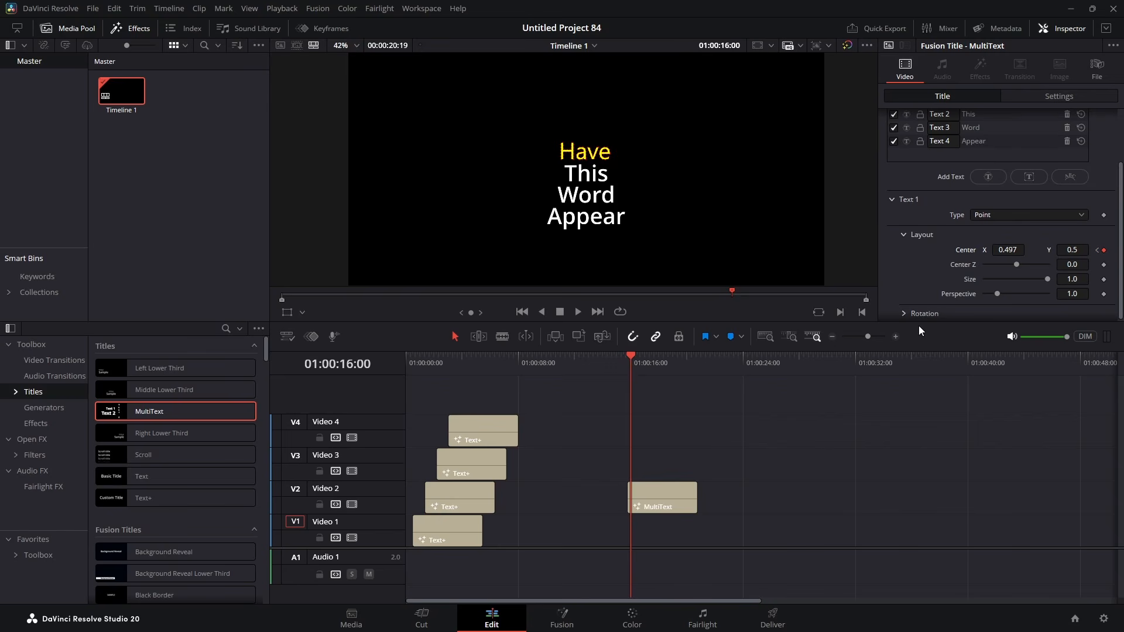
- Keyframe the "This" text outside the frame at 01:00:16:05 with centre X at 1.05, and save the project
{"action": "key", "text": "Right"}
{"action": "key", "text": "Right"}
{"action": "key", "text": "Right"}
{"action": "key", "text": "Right"}
{"action": "key", "text": "Right"}
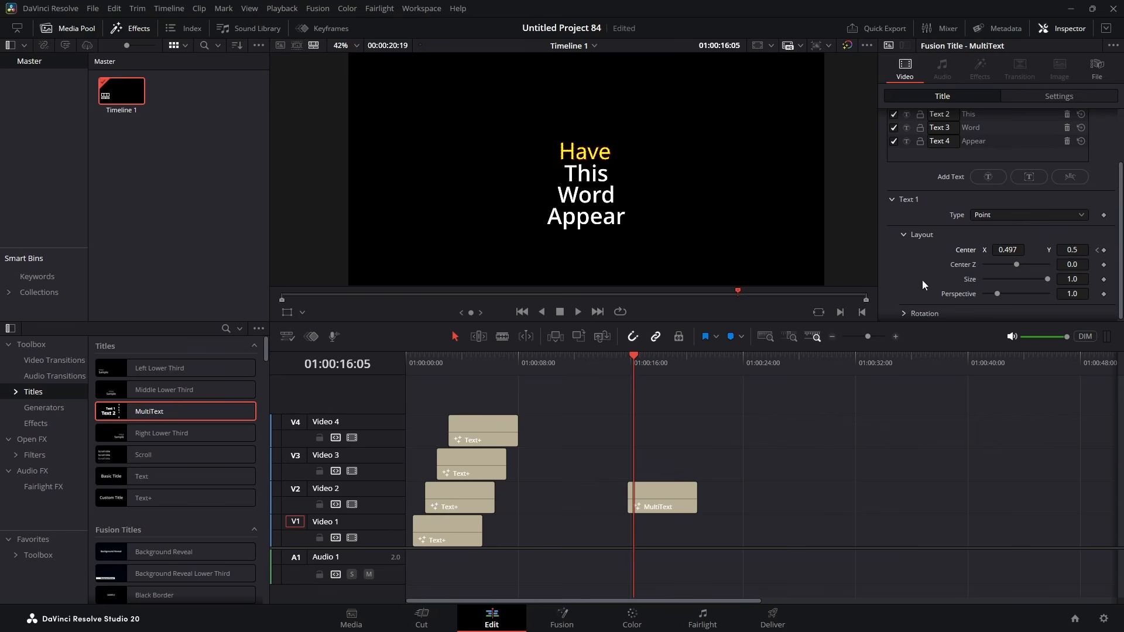
{"action": "left_click", "coordinate": [979, 113]}
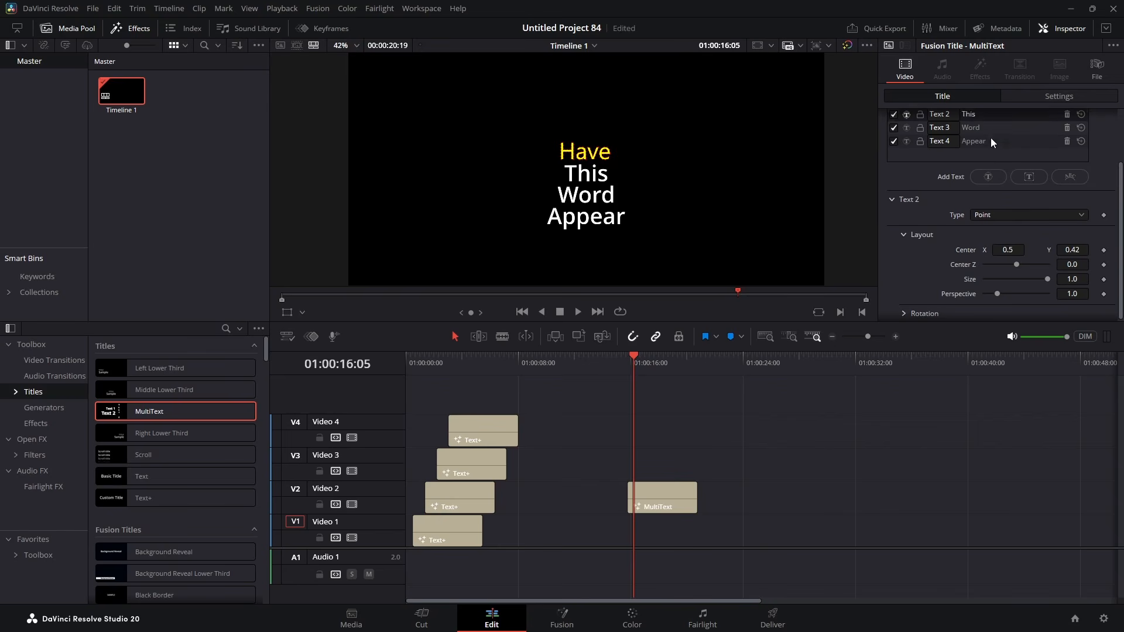
{"action": "scroll", "coordinate": [990, 138], "scroll_direction": "up", "scroll_amount": 1}
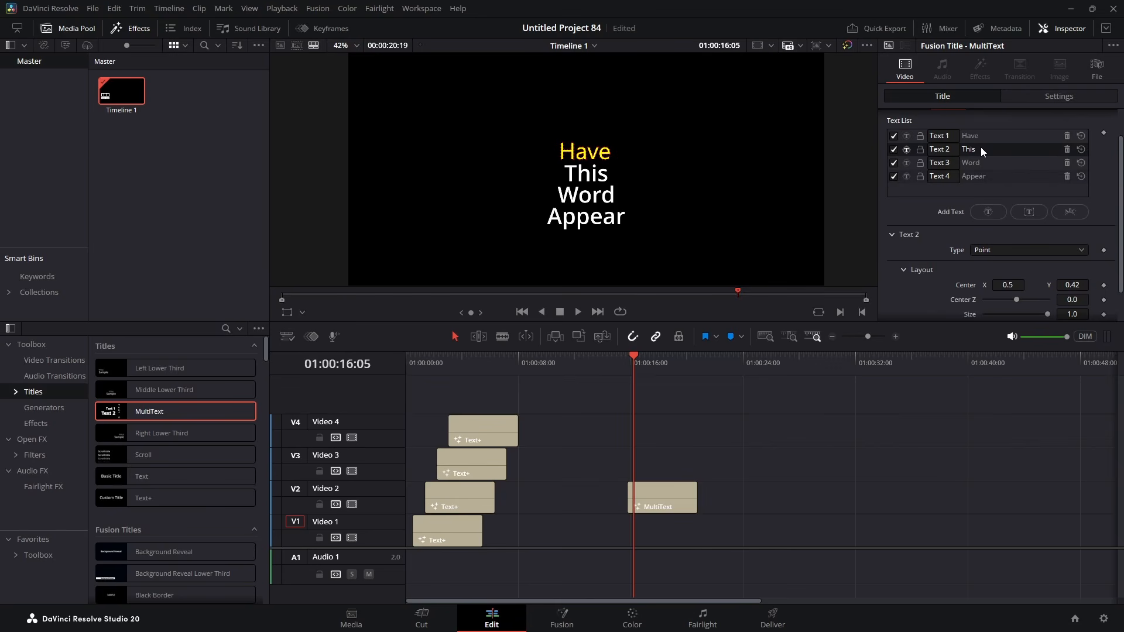
{"action": "left_click_drag", "start_coordinate": [1015, 281], "coordinate": [1093, 281]}
{"action": "key", "text": "ctrl+s"}
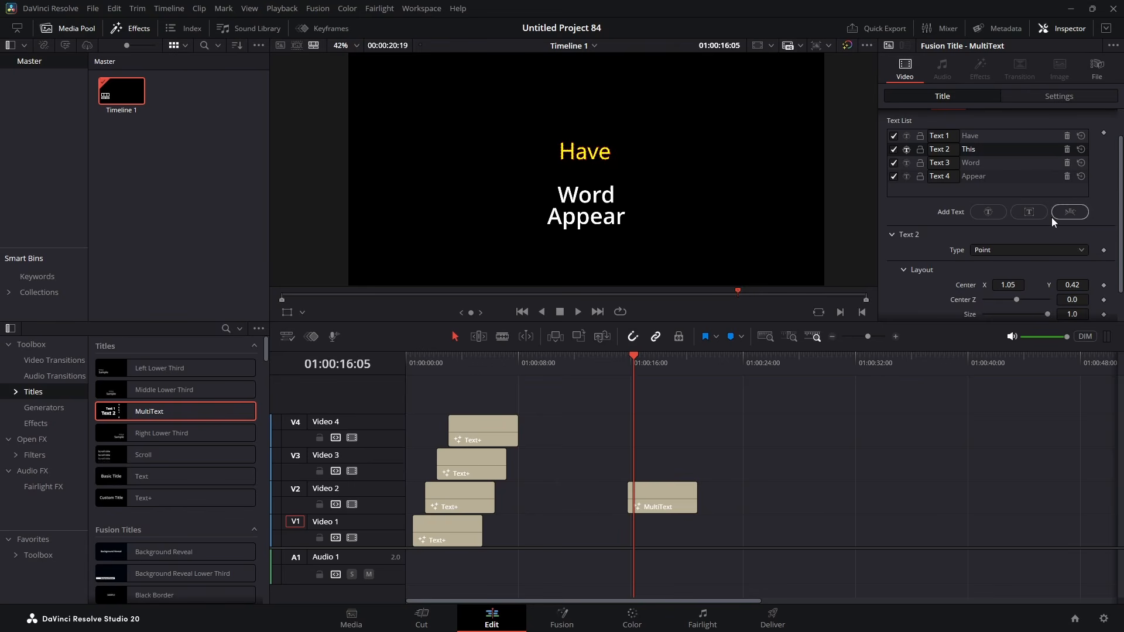
{"action": "left_click", "coordinate": [1103, 285]}
{"action": "key", "text": "ctrl+s"}
- Keyframe the "This" text back in the middle at 01:00:16:10 with centre X at about 0.498, and save the project
{"action": "key", "text": "Right"}
{"action": "key", "text": "Right"}
{"action": "key", "text": "Right"}
{"action": "key", "text": "Right"}
{"action": "key", "text": "Right"}
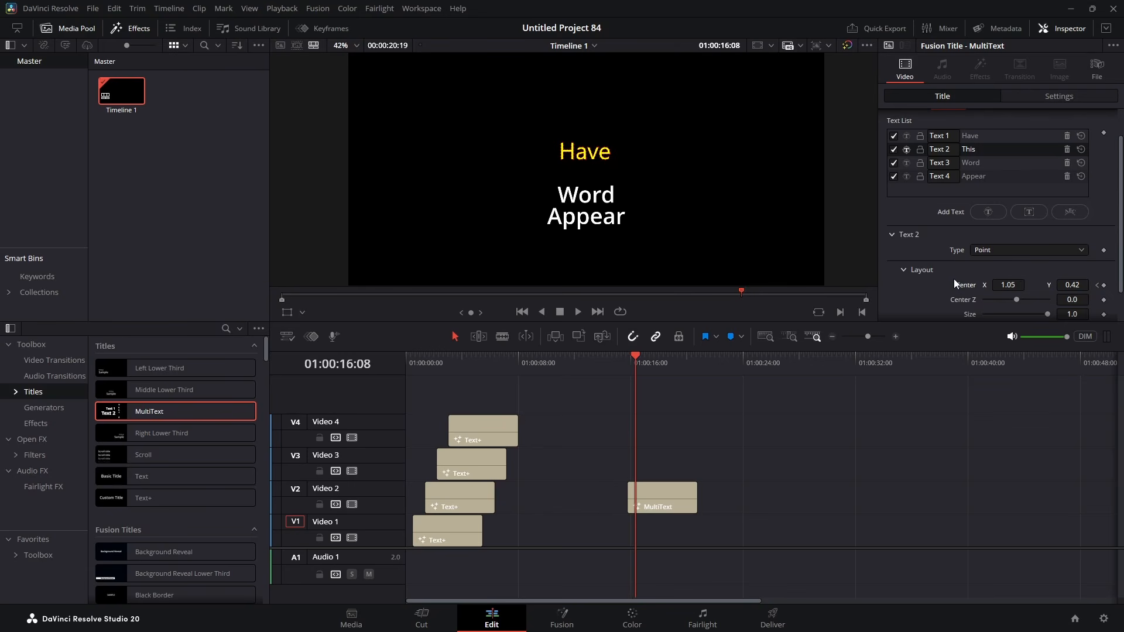
{"action": "left_click_drag", "start_coordinate": [1020, 285], "coordinate": [969, 285]}
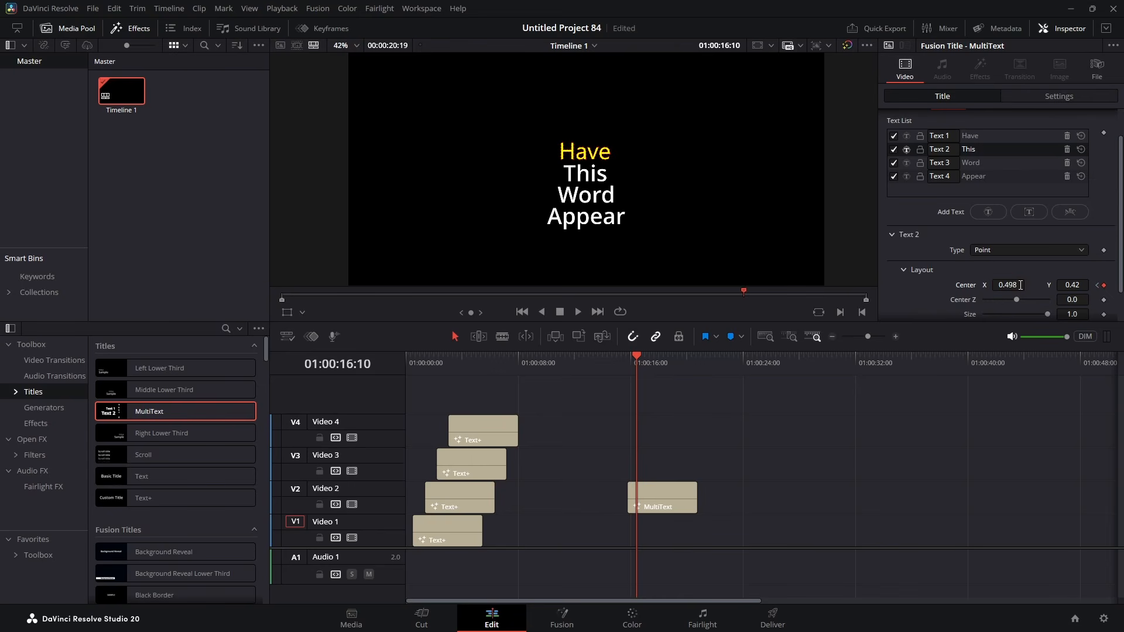
{"action": "key", "text": "ctrl+s"}
- Keyframe the "Word" text above its place in the stack at 01:00:16:15 with centre Y at about 0.926
{"action": "key", "text": "Right"}
{"action": "key", "text": "Right"}
{"action": "key", "text": "Right"}
{"action": "key", "text": "Right"}
{"action": "key", "text": "Right"}
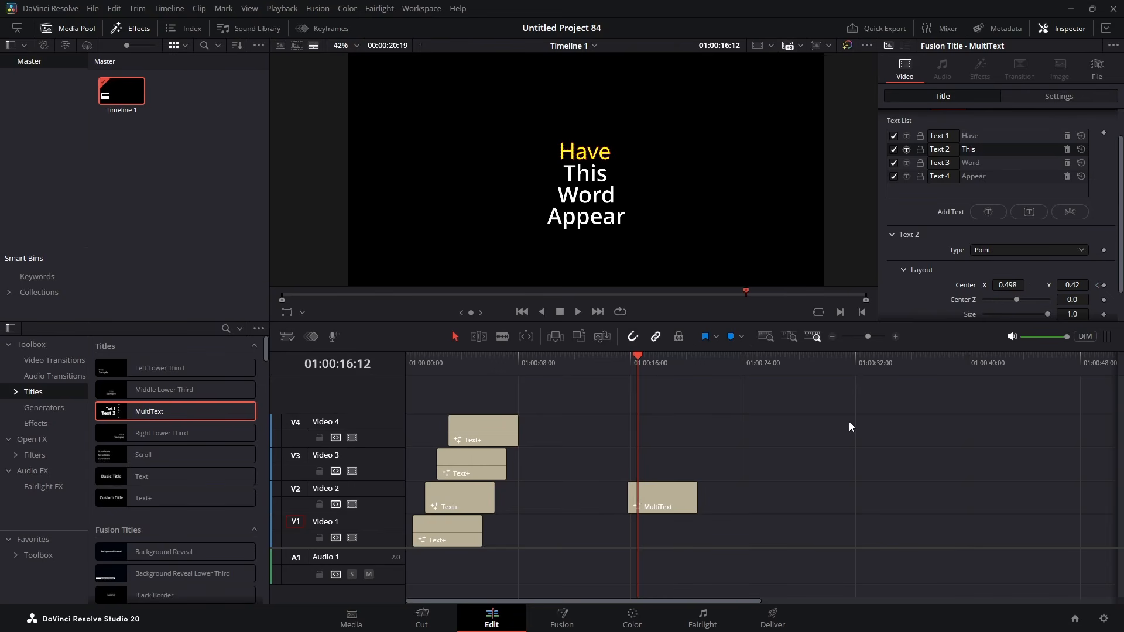
{"action": "left_click", "coordinate": [976, 162]}
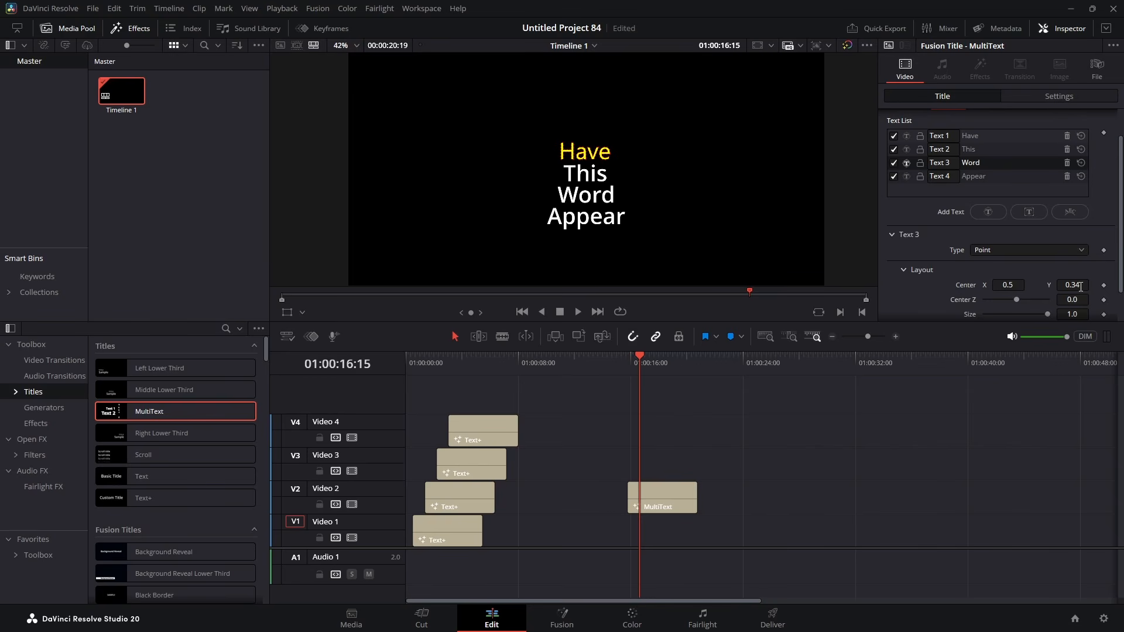
{"action": "left_click_drag", "start_coordinate": [1080, 286], "coordinate": [1113, 286]}
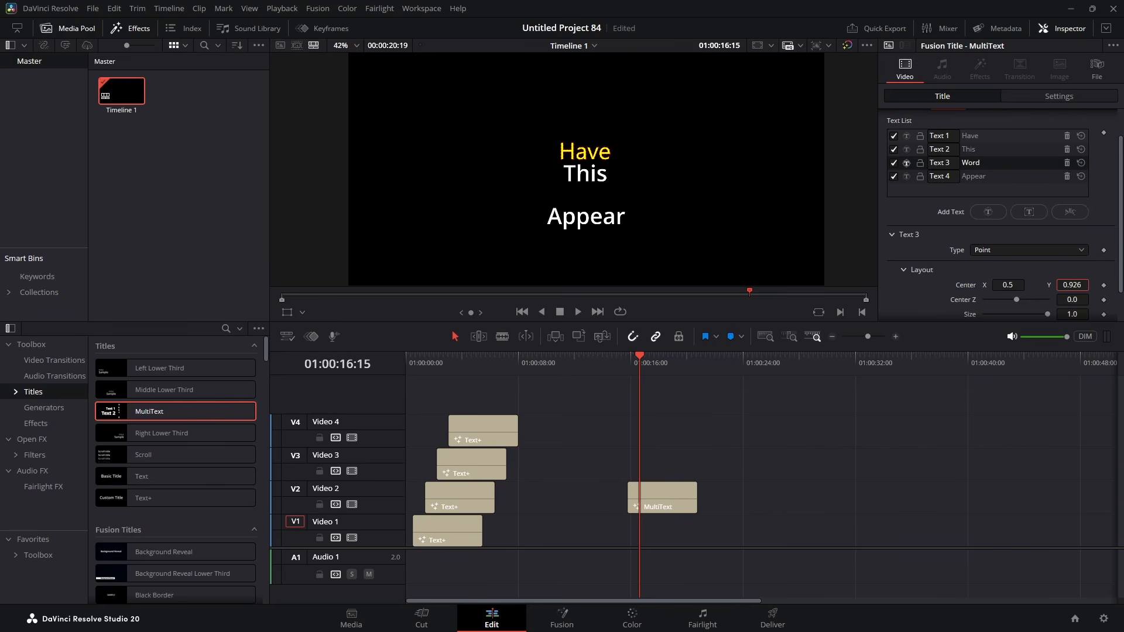
{"action": "left_click", "coordinate": [1103, 285]}
- Keyframe the "Word" text back in its place in the stack at 01:00:16:20 with centre Y at about 0.342
{"action": "key", "text": "Right"}
{"action": "key", "text": "Right"}
{"action": "key", "text": "Right"}
{"action": "key", "text": "Right"}
{"action": "key", "text": "Right"}
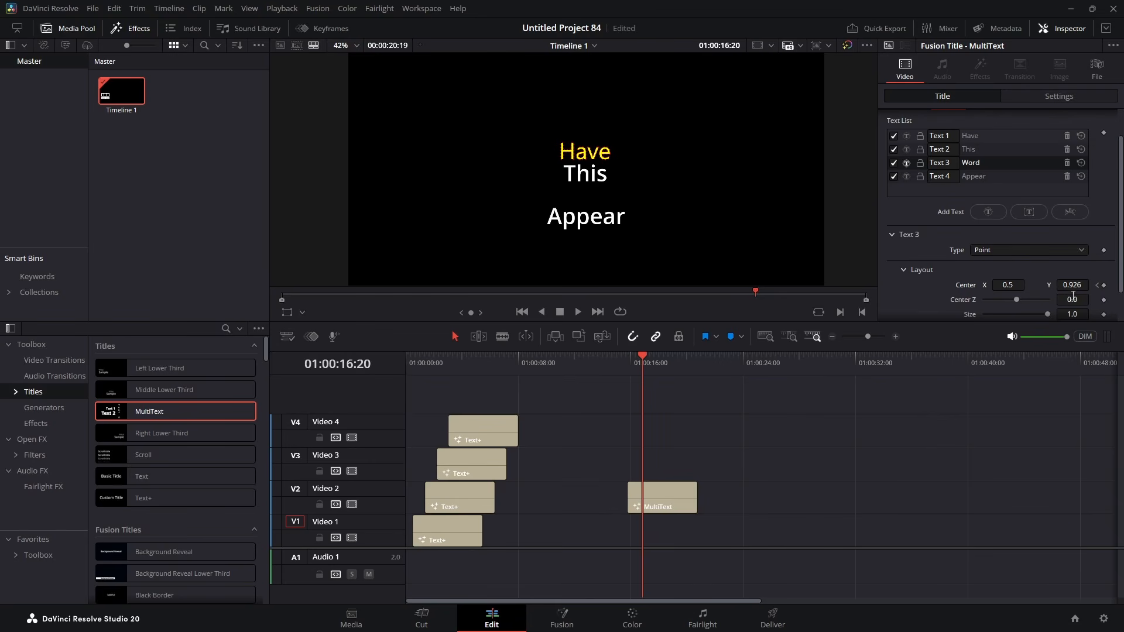
{"action": "left_click_drag", "start_coordinate": [1084, 286], "coordinate": [743, 287]}
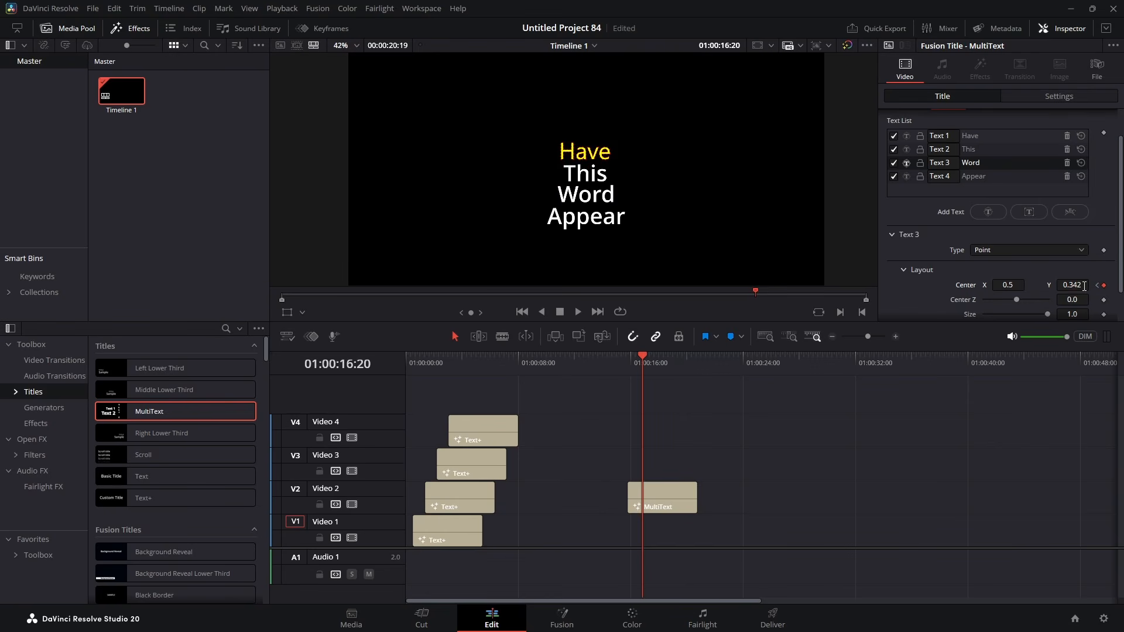
- Keyframe the "Appear" text below the frame at 01:00:17:01 with centre Y at about -0.056
{"action": "key", "text": "Right"}
{"action": "key", "text": "Right"}
{"action": "key", "text": "Right"}
{"action": "key", "text": "Right"}
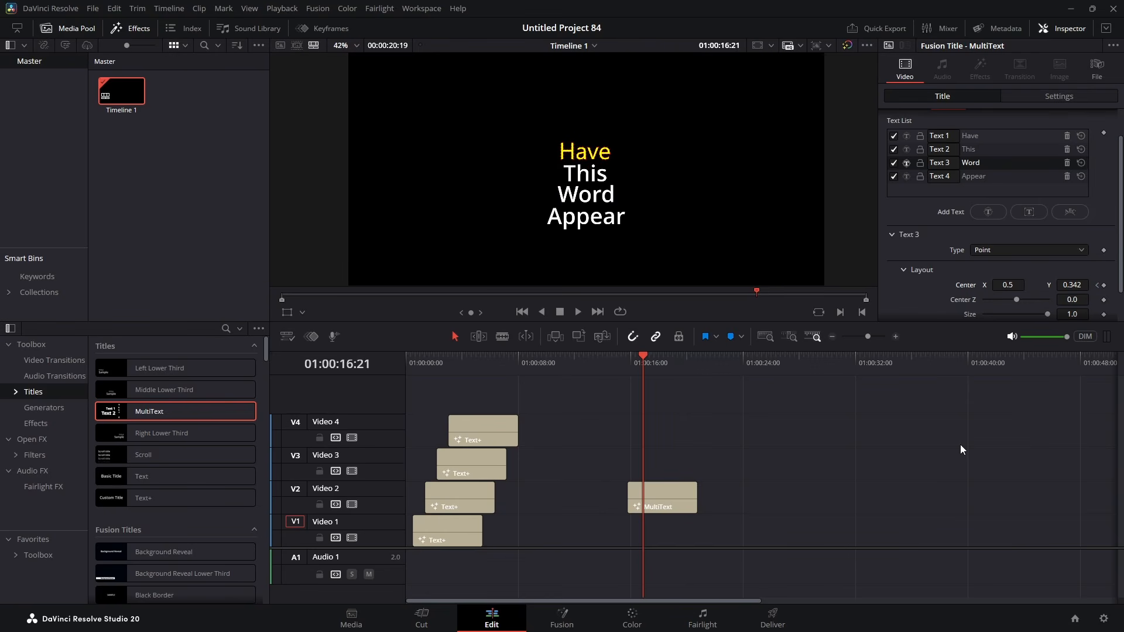
{"action": "key", "text": "Right"}
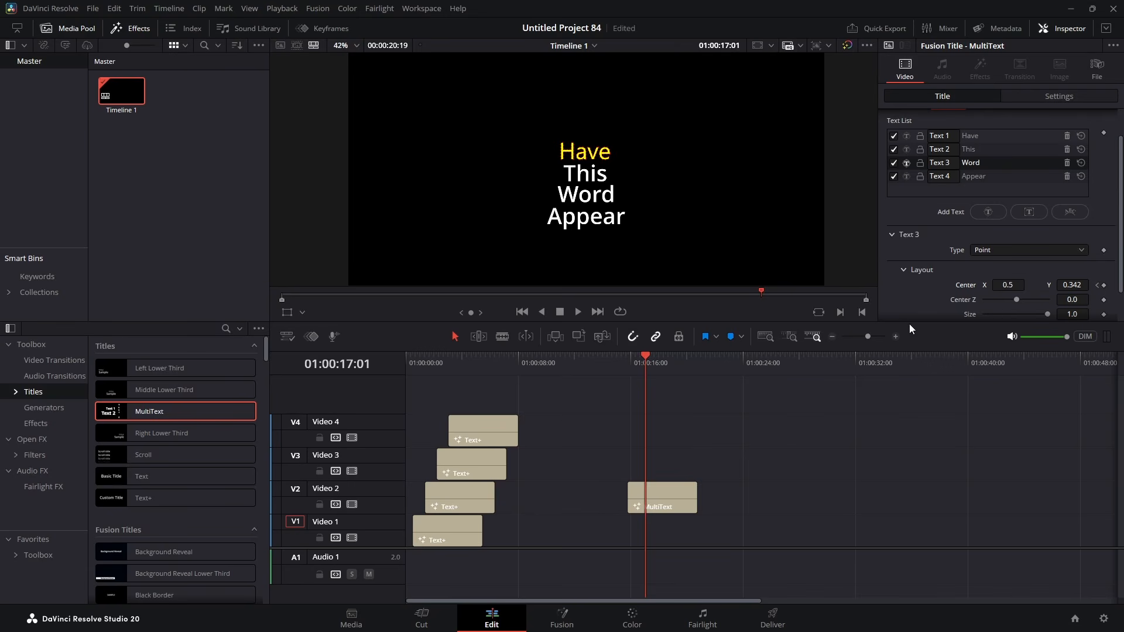
{"action": "left_click", "coordinate": [983, 175]}
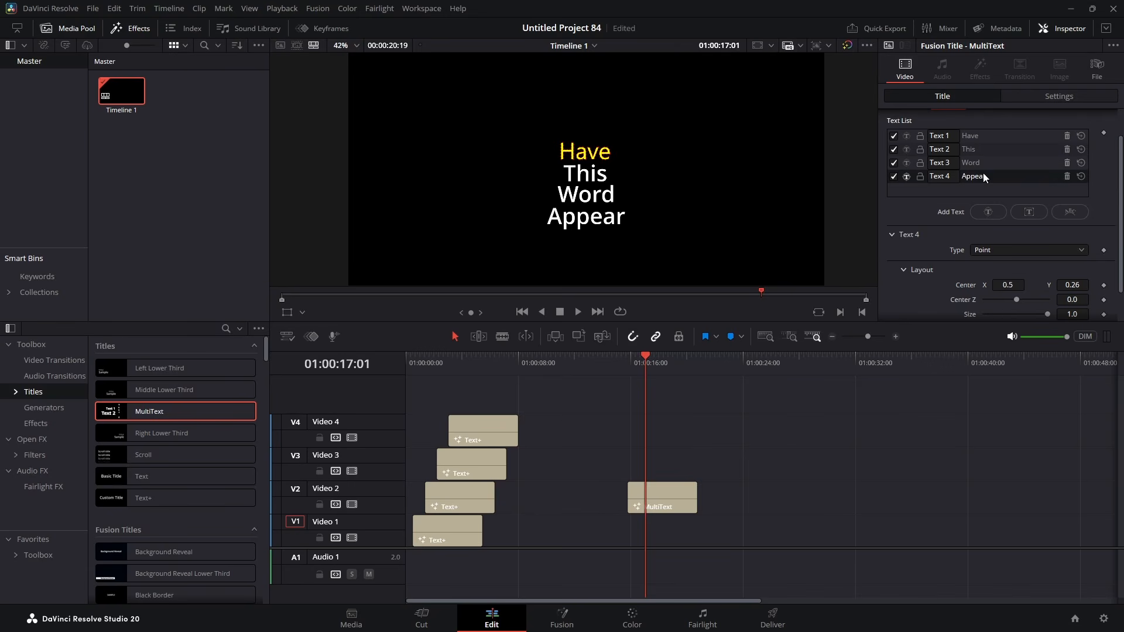
{"action": "left_click_drag", "start_coordinate": [1071, 284], "coordinate": [1037, 284]}
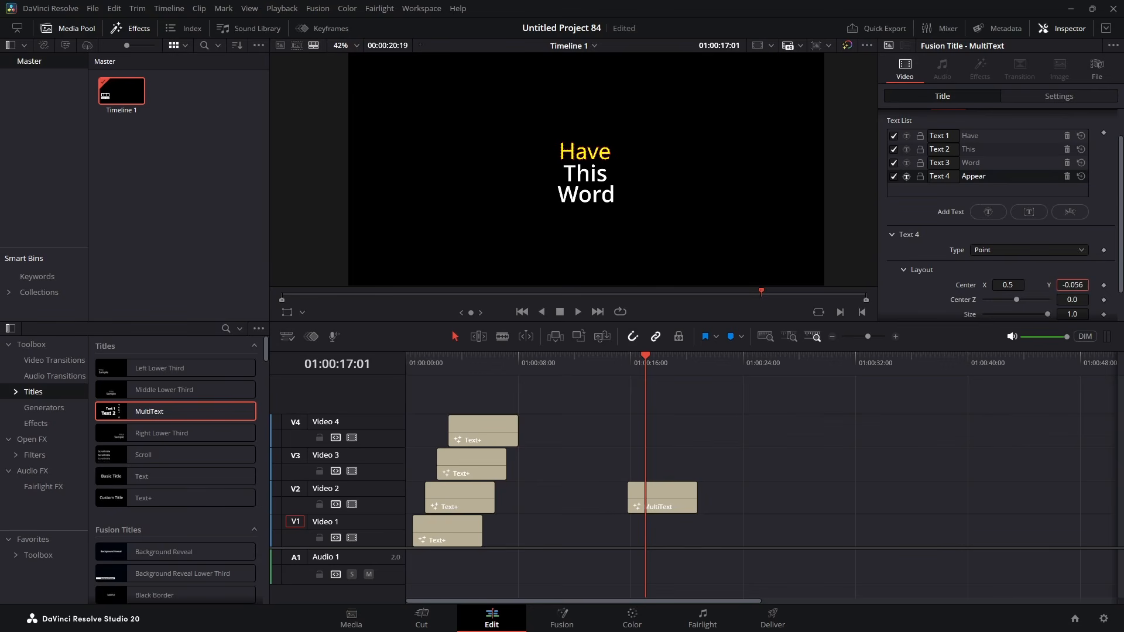
{"action": "left_click", "coordinate": [1104, 286]}
- Keyframe the "Appear" text in its place under "Word" at 01:00:17:06 with centre Y at about 0.273
{"action": "key", "text": "Right"}
{"action": "key", "text": "Right"}
{"action": "key", "text": "Right"}
{"action": "key", "text": "Right"}
{"action": "key", "text": "Right"}
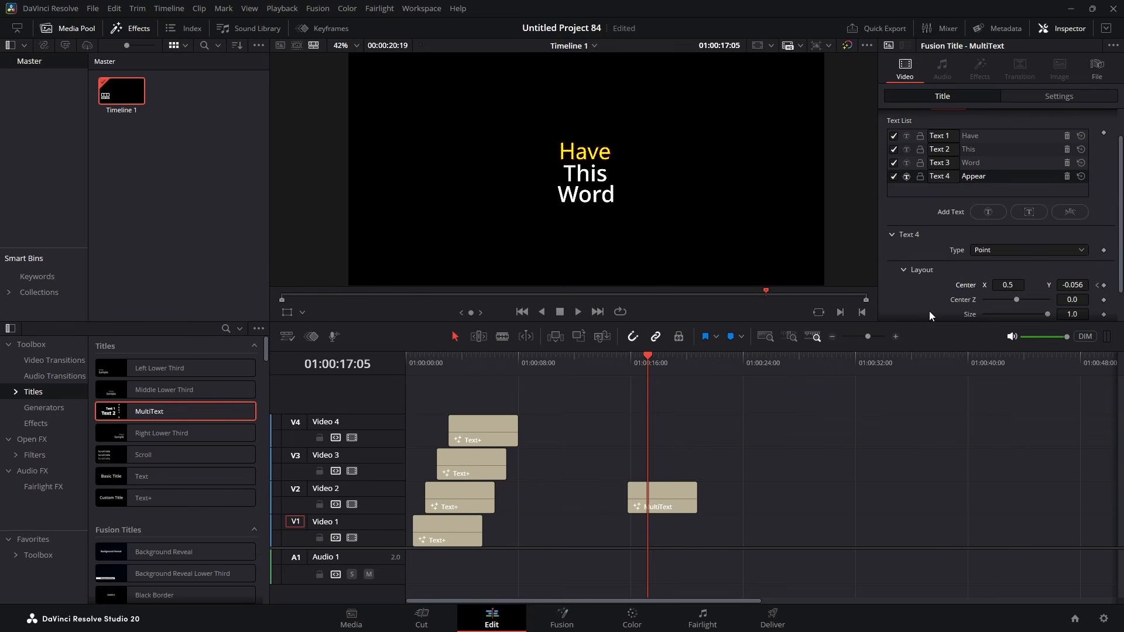
{"action": "left_click_drag", "start_coordinate": [1060, 285], "coordinate": [1123, 285]}
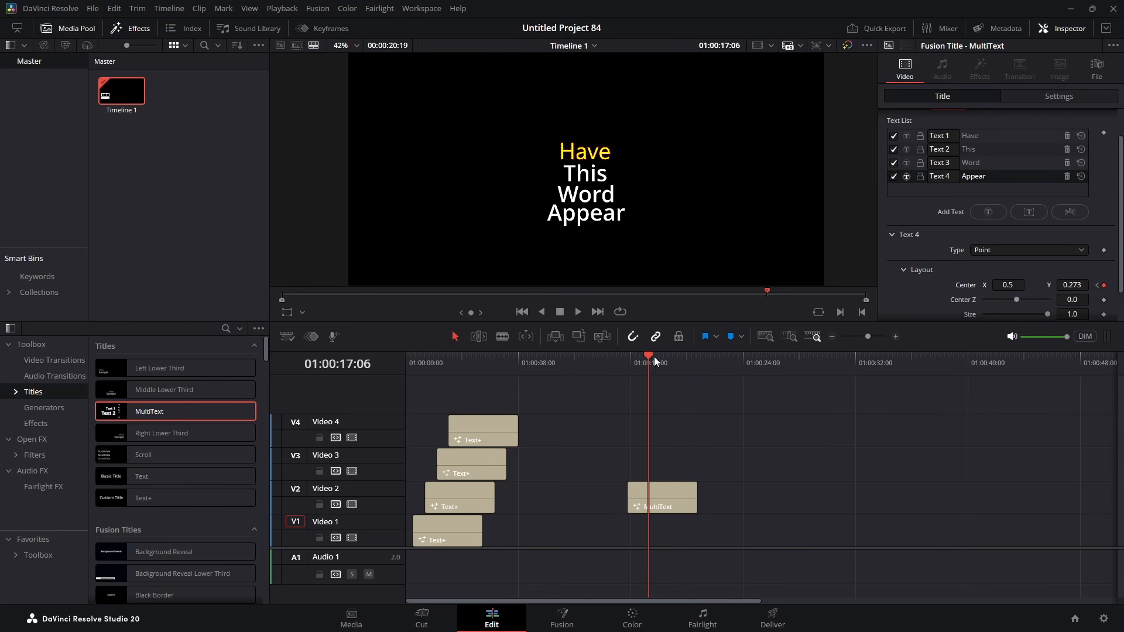
- Play the MultiText clip twice from before its start to check the fly-in animation of all four words
{"action": "left_click_drag", "start_coordinate": [648, 358], "coordinate": [614, 361]}
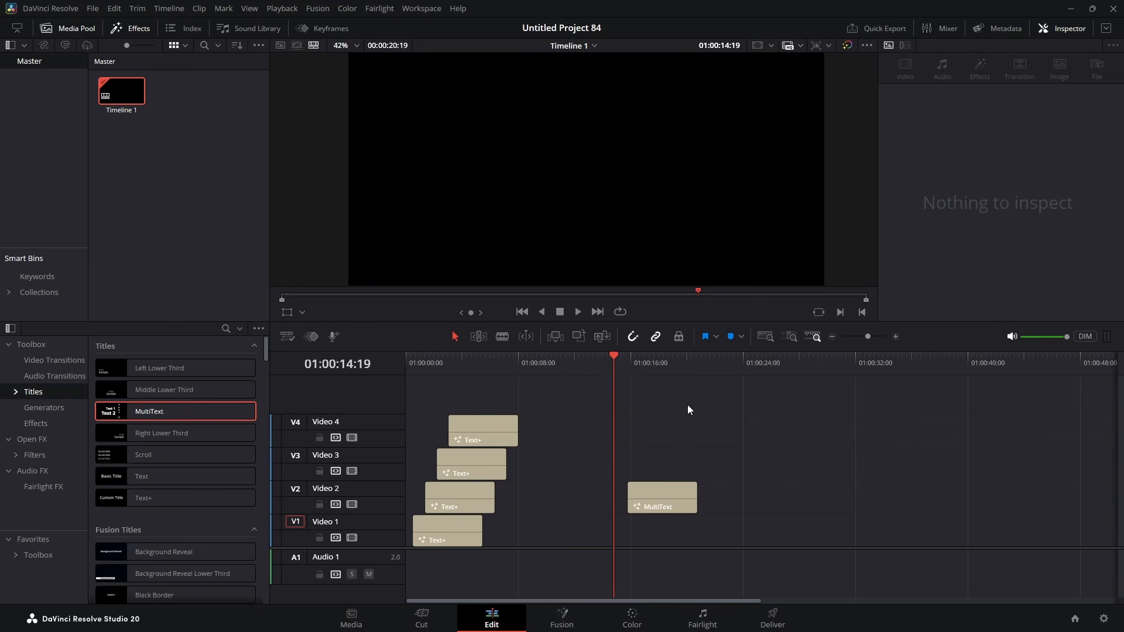
{"action": "key", "text": "space"}
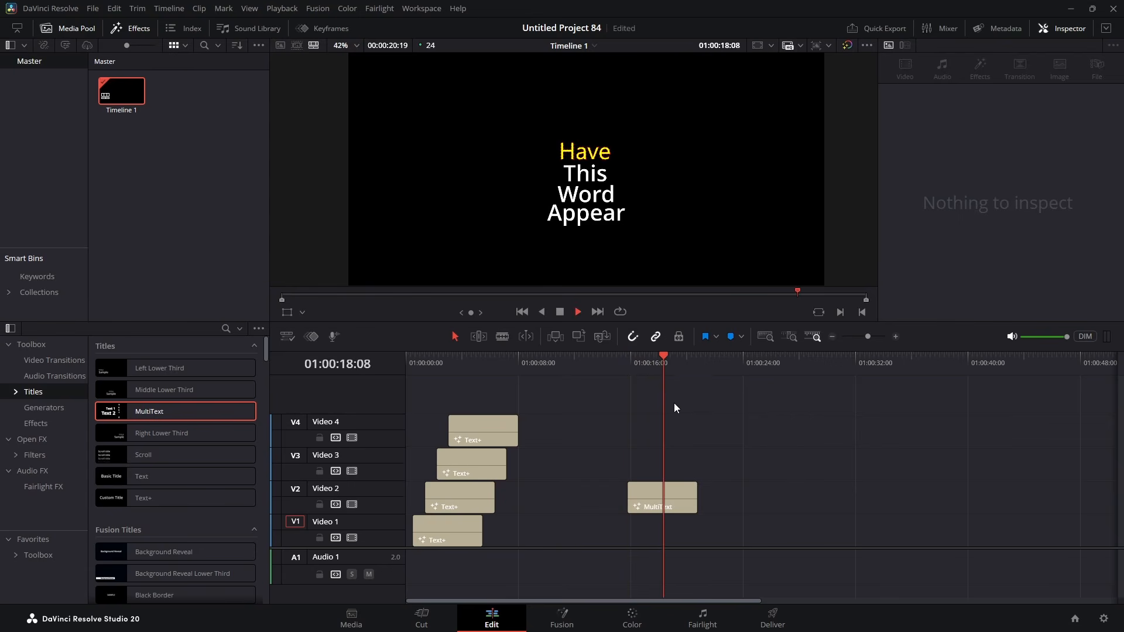
{"action": "left_click", "coordinate": [559, 313]}
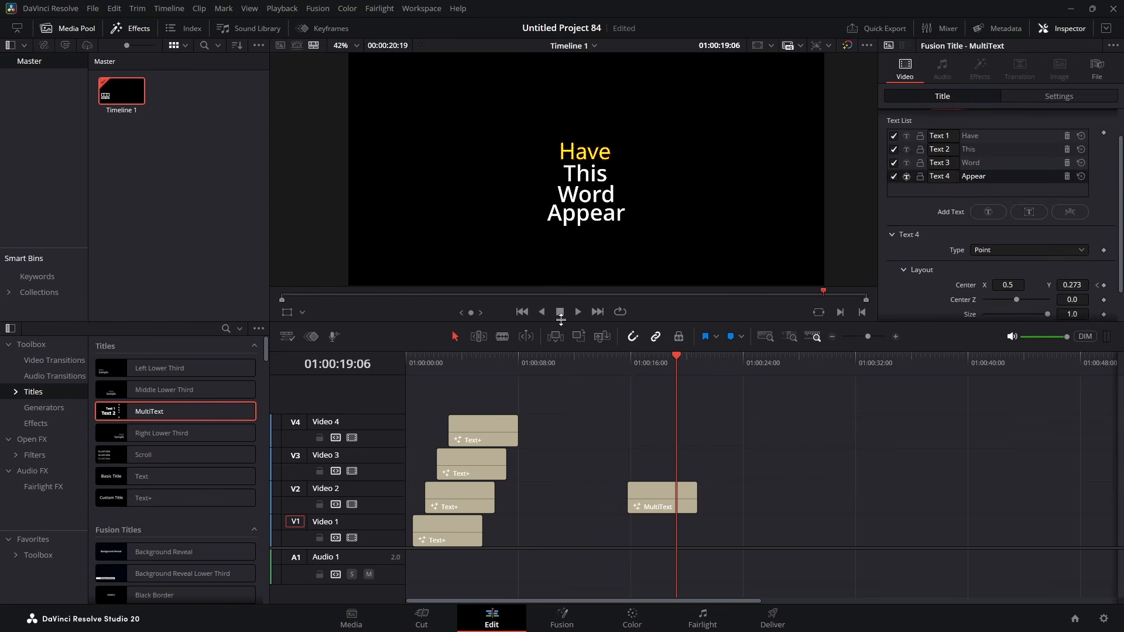
{"action": "left_click", "coordinate": [655, 493]}
{"action": "left_click", "coordinate": [674, 357]}
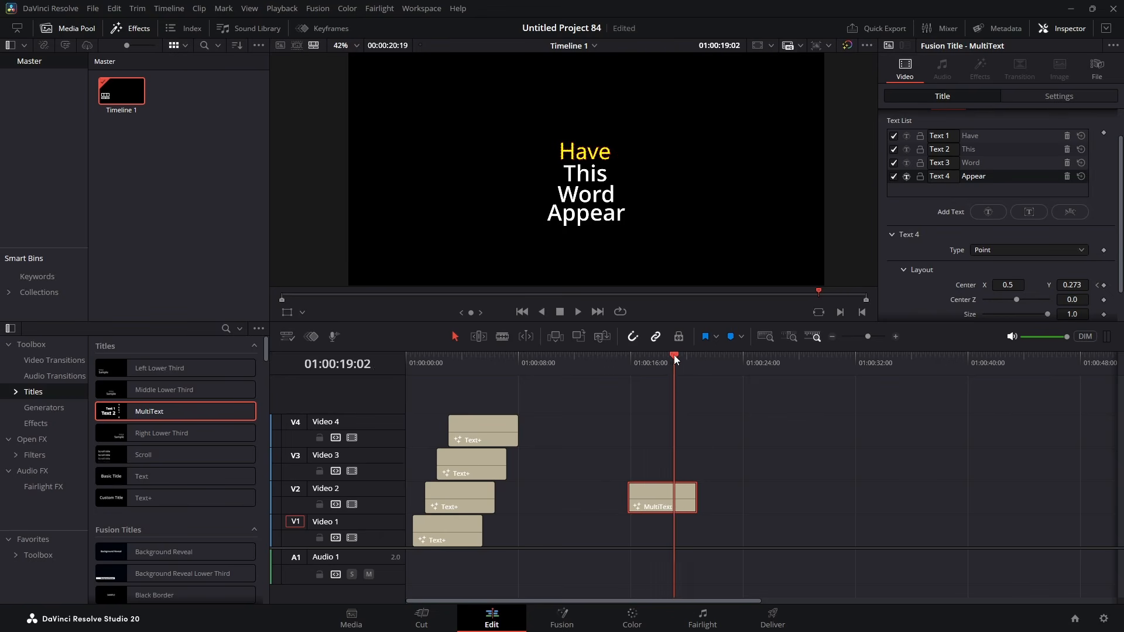
{"action": "left_click_drag", "start_coordinate": [673, 354], "coordinate": [620, 371]}
{"action": "key", "text": "space"}
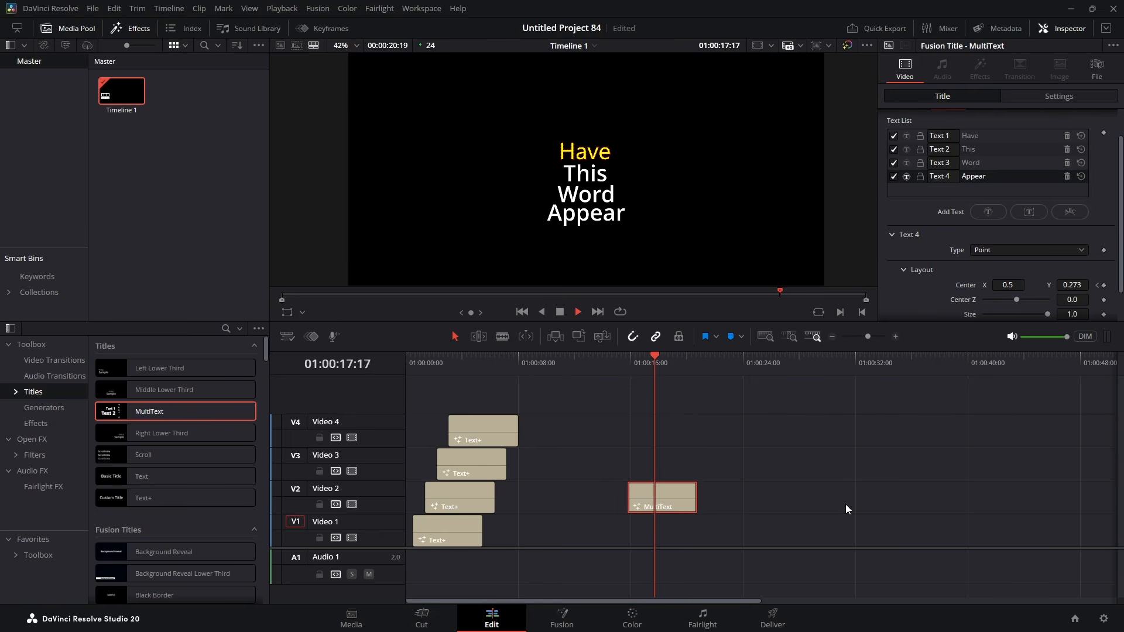
{"action": "left_click", "coordinate": [560, 313]}
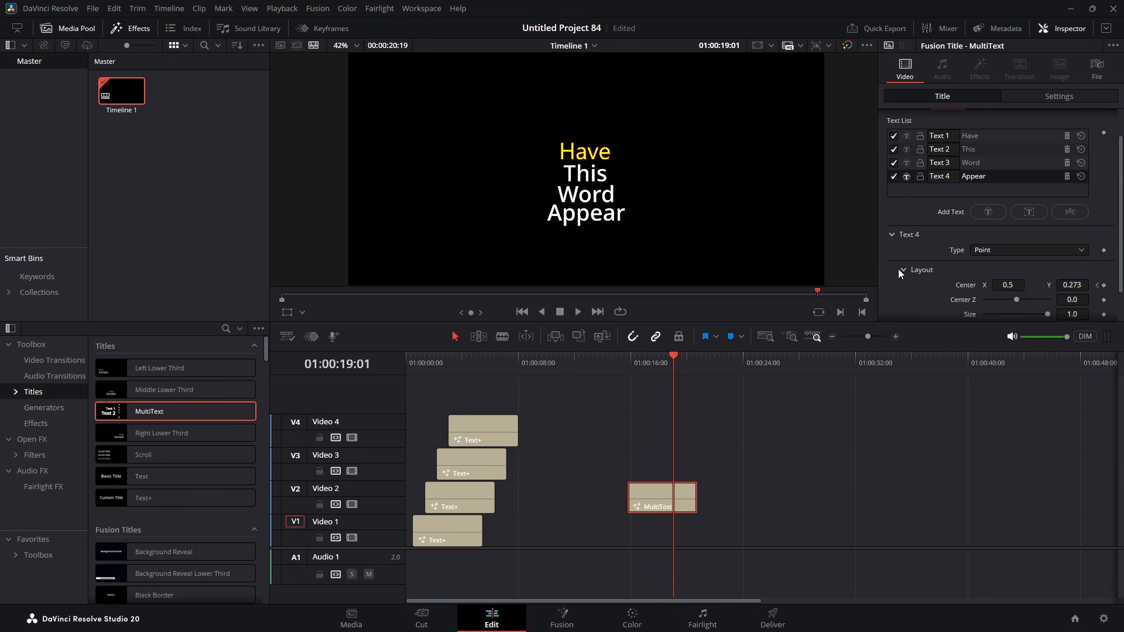
{"action": "scroll", "coordinate": [919, 276], "scroll_direction": "up", "scroll_amount": 2}
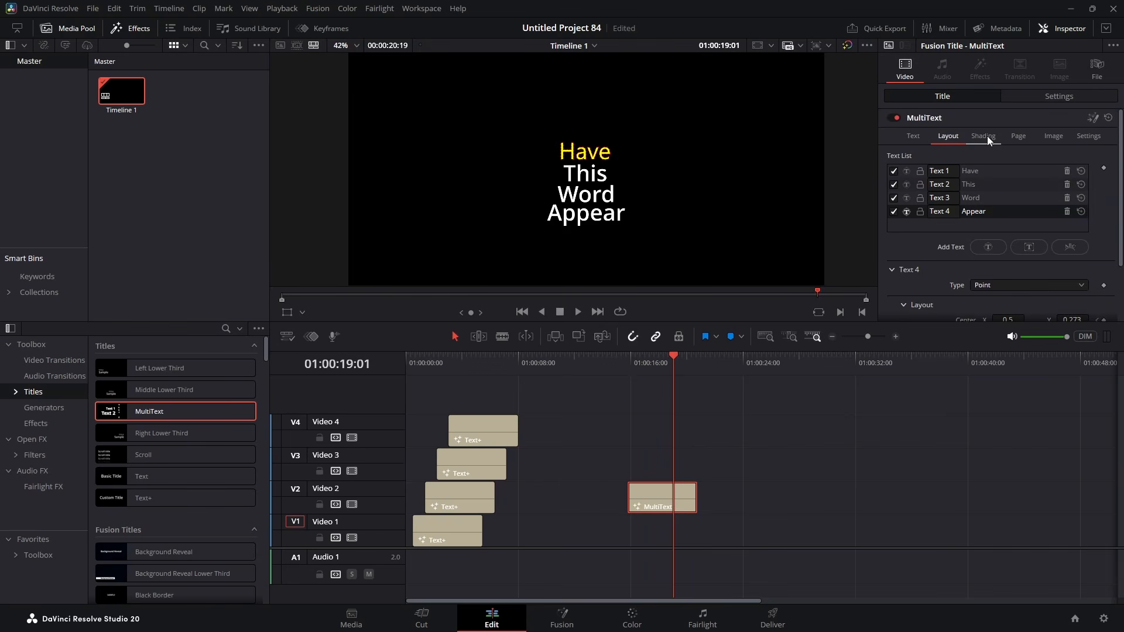
{"action": "left_click", "coordinate": [1016, 135]}
{"action": "left_click", "coordinate": [1049, 135]}
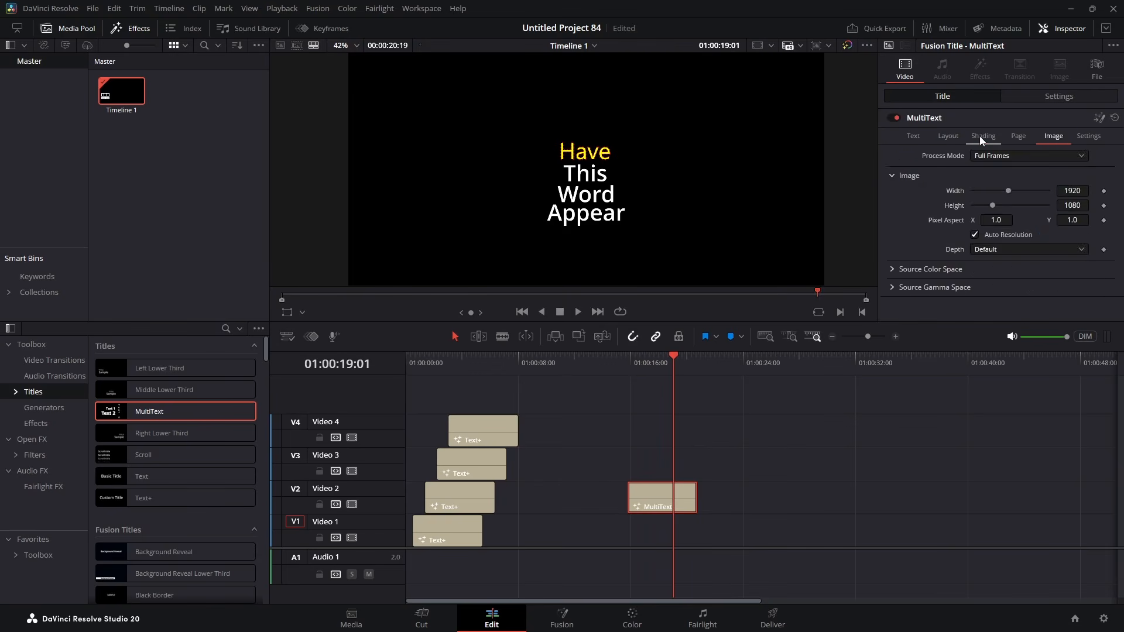
{"action": "left_click", "coordinate": [946, 137]}
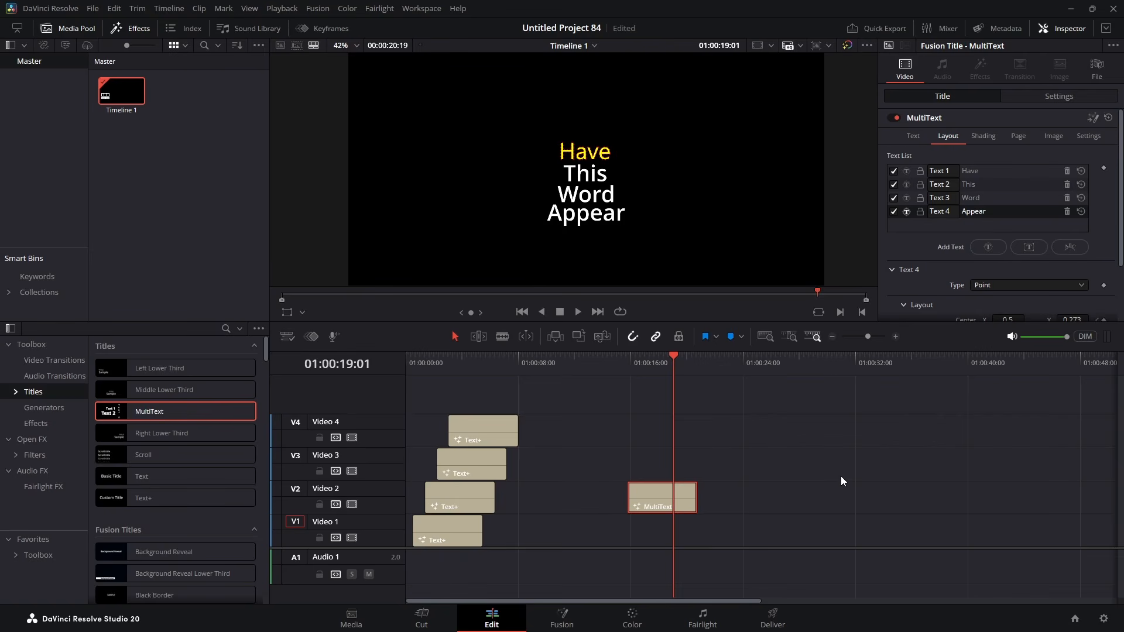
- Replace the MultiText clip with a fresh MultiText title on Video 3, extended to about 01:00:29:06, and go to its start
{"action": "key", "text": "Delete"}
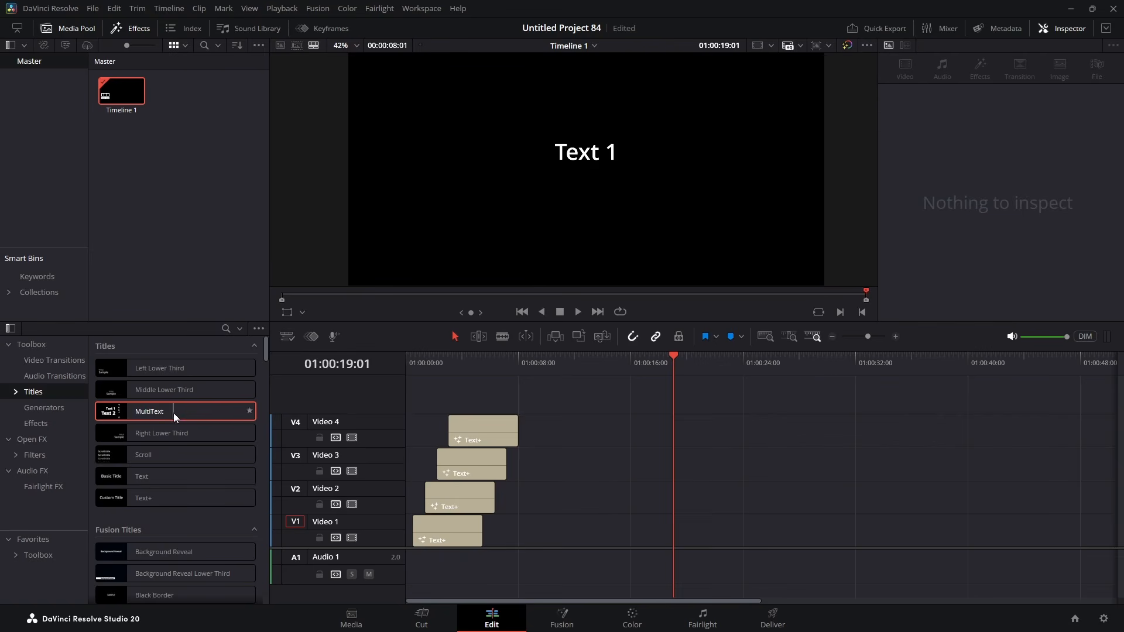
{"action": "left_click_drag", "start_coordinate": [174, 413], "coordinate": [659, 466]}
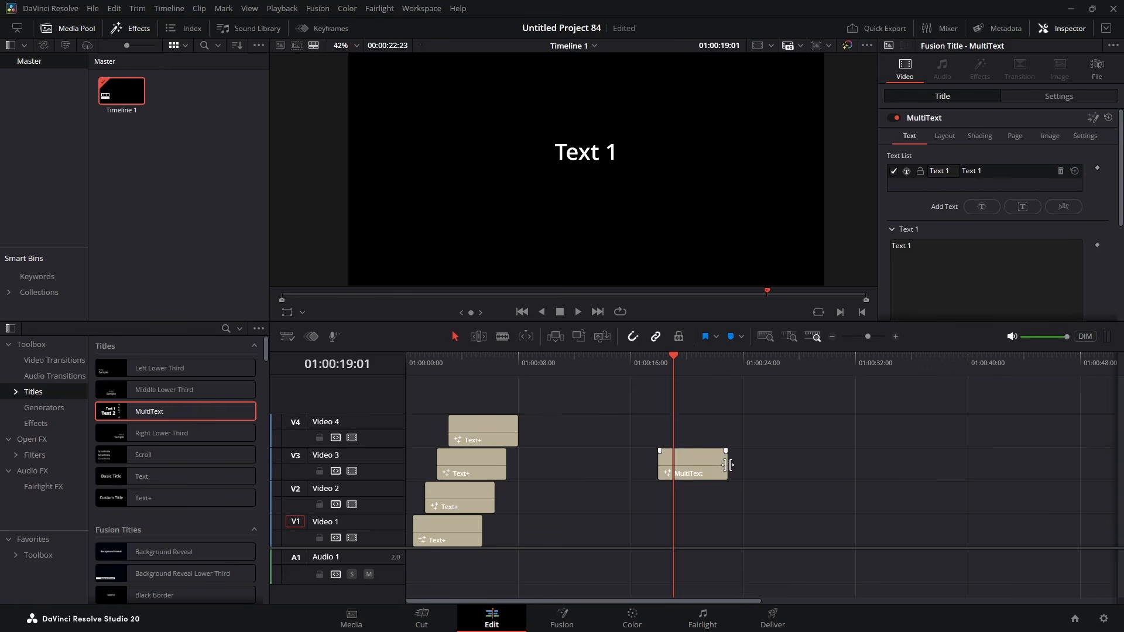
{"action": "left_click_drag", "start_coordinate": [730, 464], "coordinate": [816, 464]}
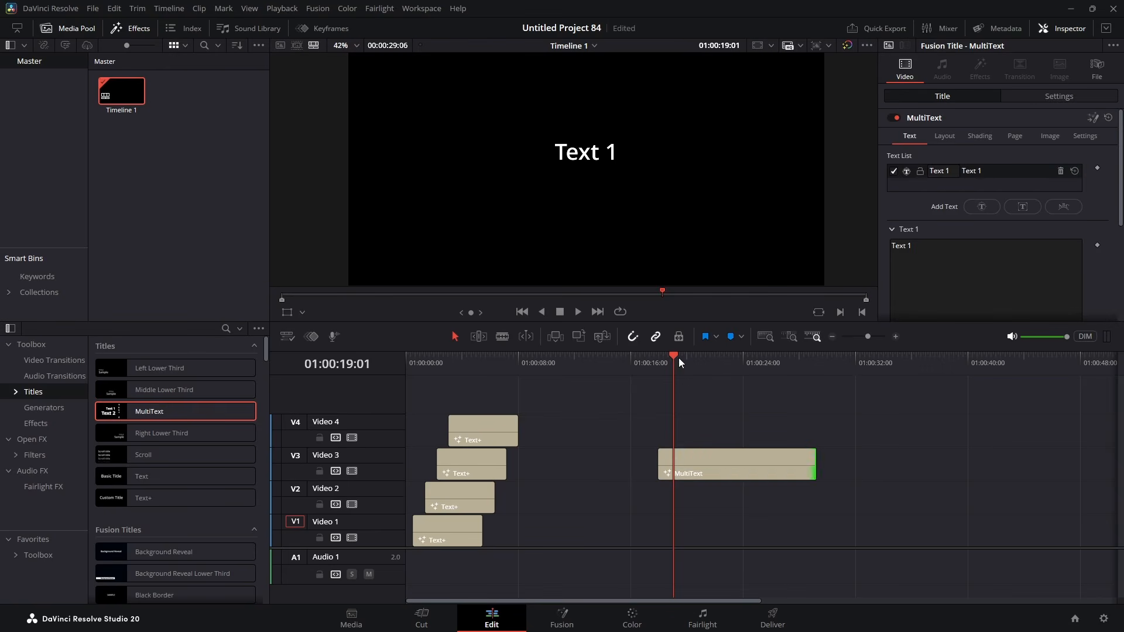
{"action": "left_click_drag", "start_coordinate": [675, 357], "coordinate": [663, 361]}
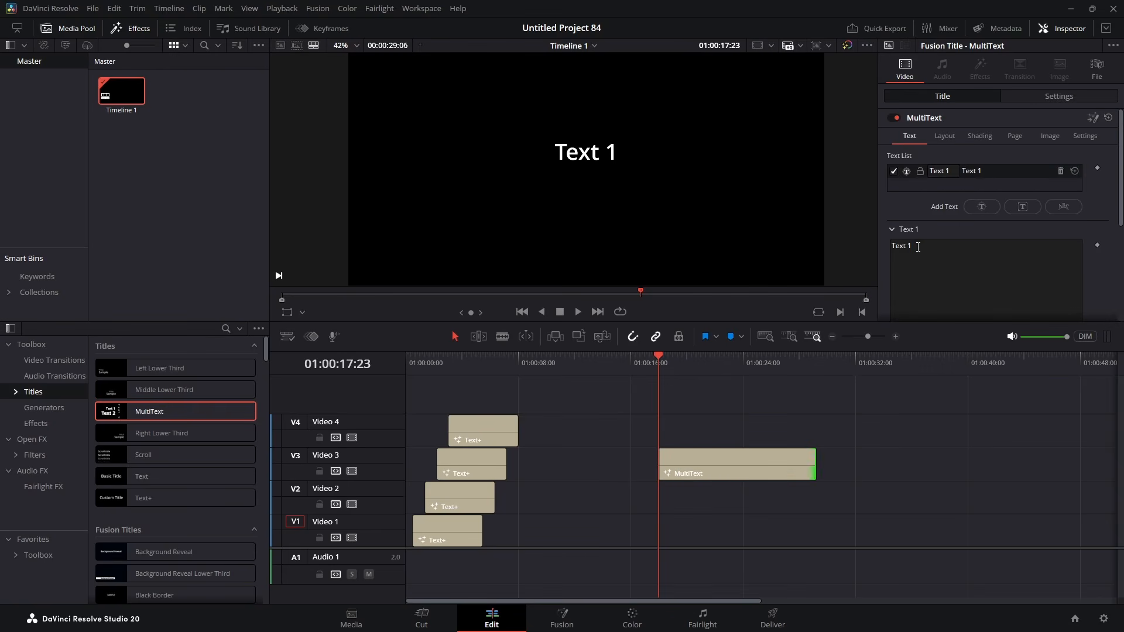
- Replace the default text item with a Text Box layout holding the pasted story that starts "A long time ago in a galaxy far, far away..."
{"action": "left_click", "coordinate": [1060, 171]}
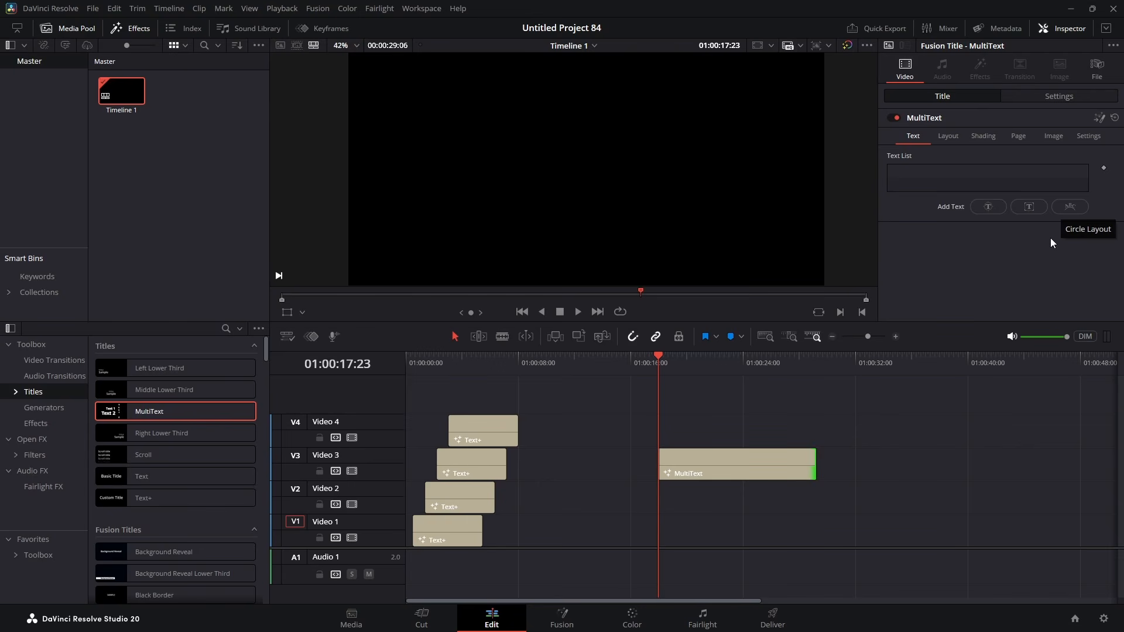
{"action": "left_click", "coordinate": [1025, 208]}
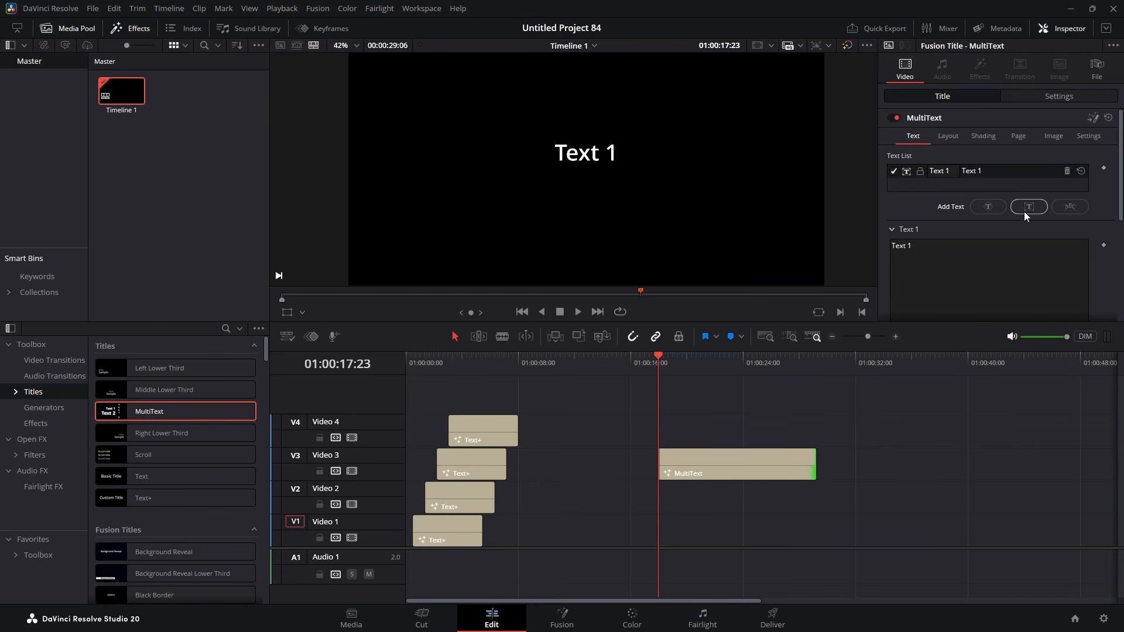
{"action": "left_click_drag", "start_coordinate": [929, 249], "coordinate": [874, 249]}
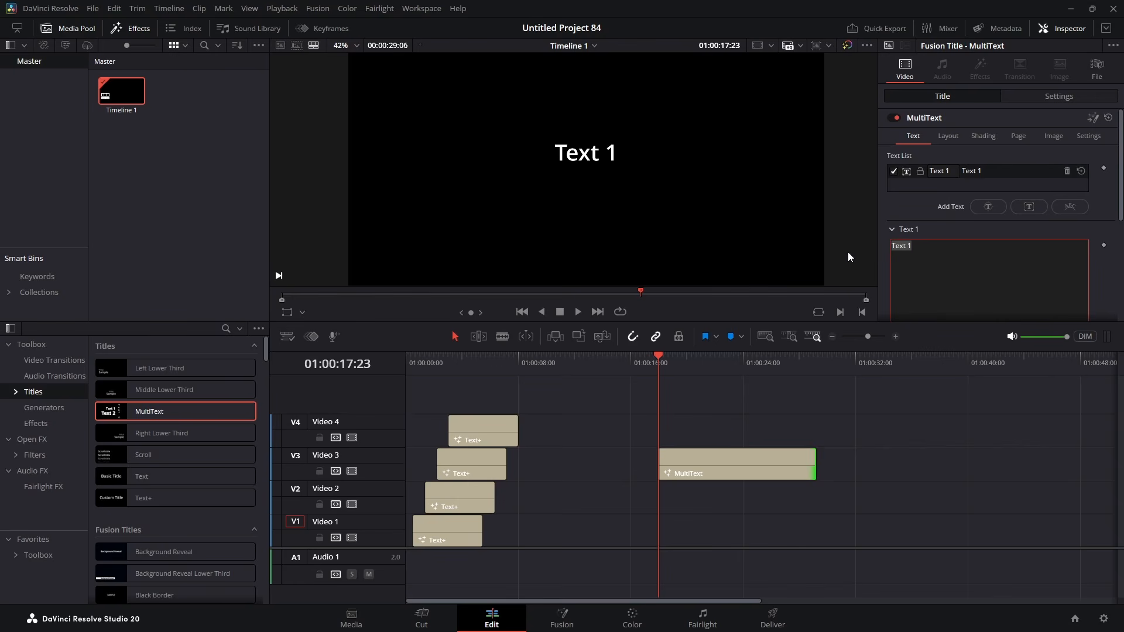
{"action": "key", "text": "ctrl+v"}
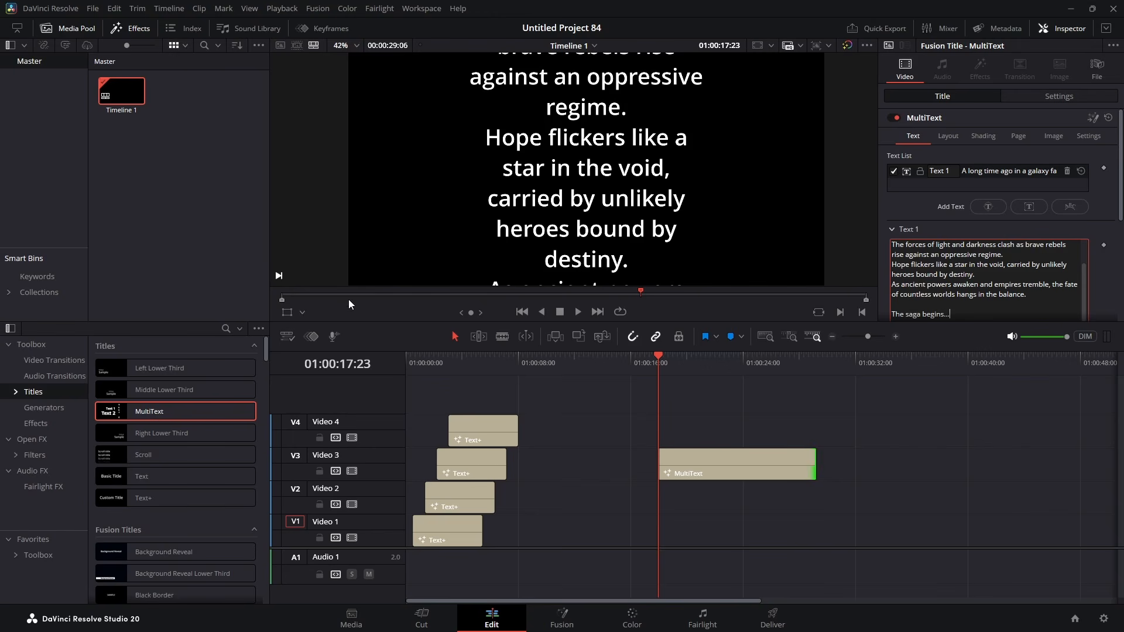
- Enable the Fusion Overlay in the viewer and resize the text box to a width of about 0.53
{"action": "left_click", "coordinate": [303, 313]}
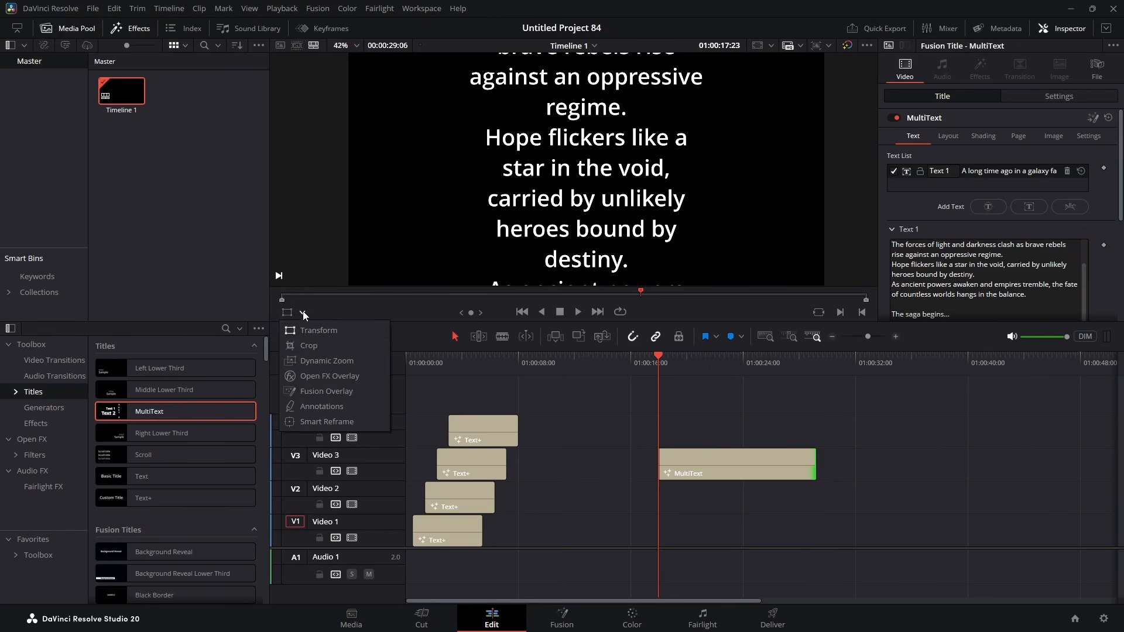
{"action": "left_click", "coordinate": [313, 391]}
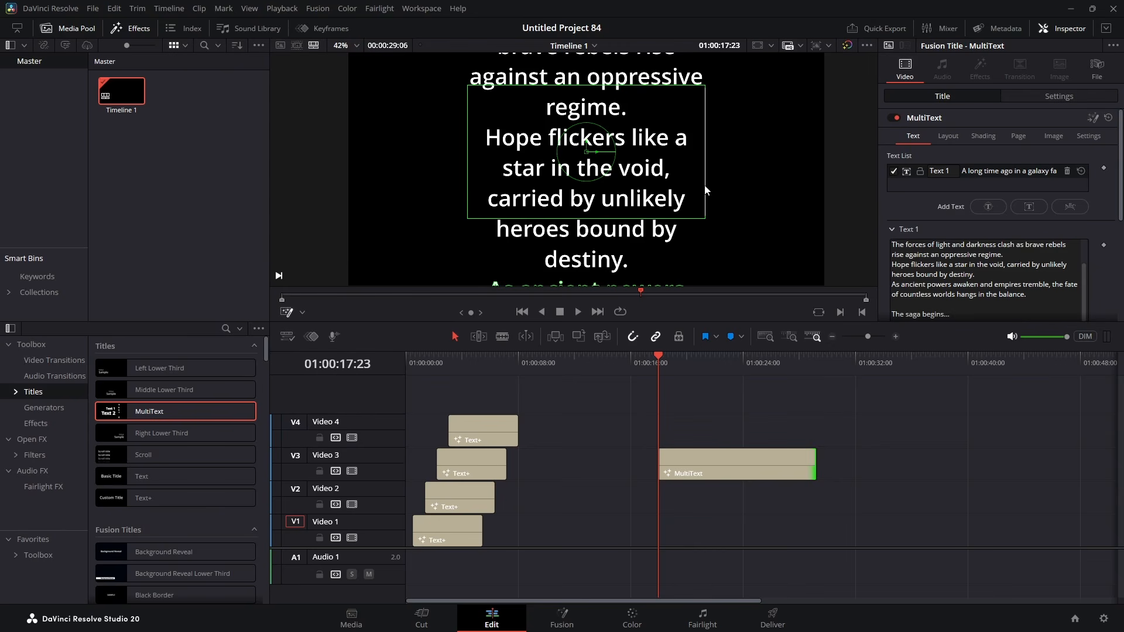
{"action": "left_click_drag", "start_coordinate": [706, 190], "coordinate": [663, 193]}
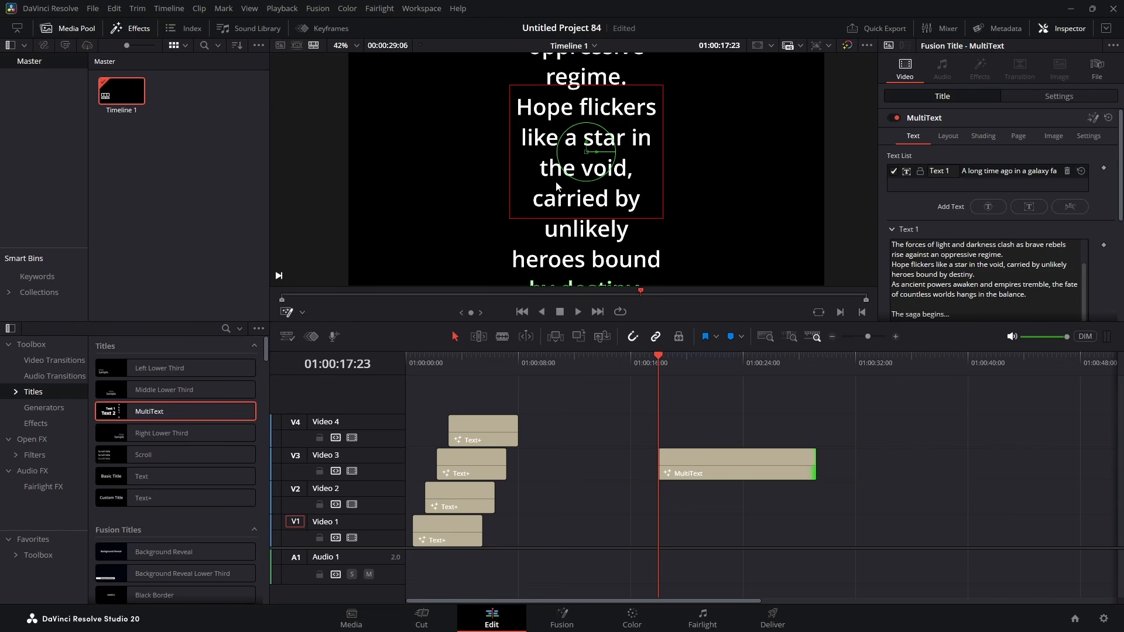
{"action": "left_click_drag", "start_coordinate": [663, 184], "coordinate": [713, 184]}
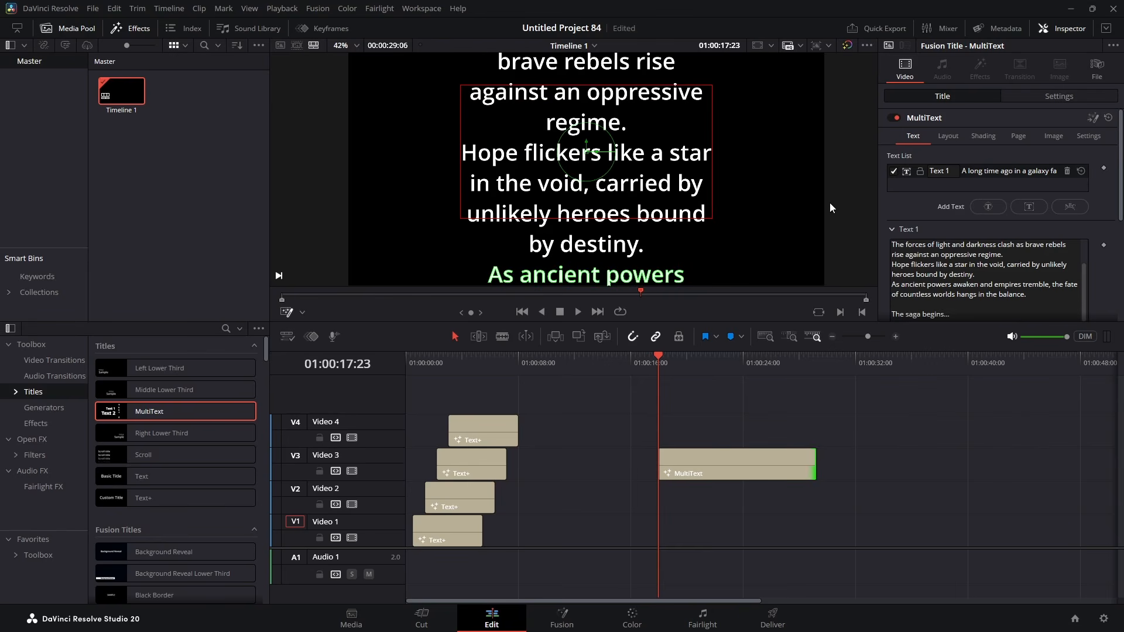
- Tilt the text box backwards by setting its X rotation to 41.5 in the layout settings
{"action": "scroll", "coordinate": [937, 264], "scroll_direction": "down", "scroll_amount": 5}
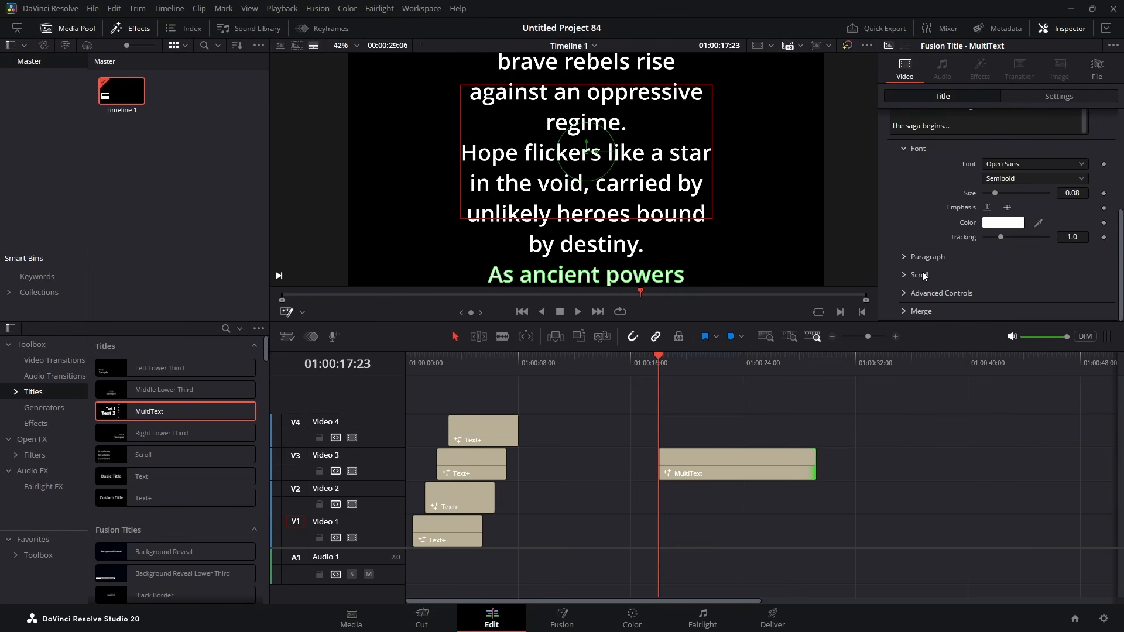
{"action": "scroll", "coordinate": [924, 275], "scroll_direction": "up", "scroll_amount": 5}
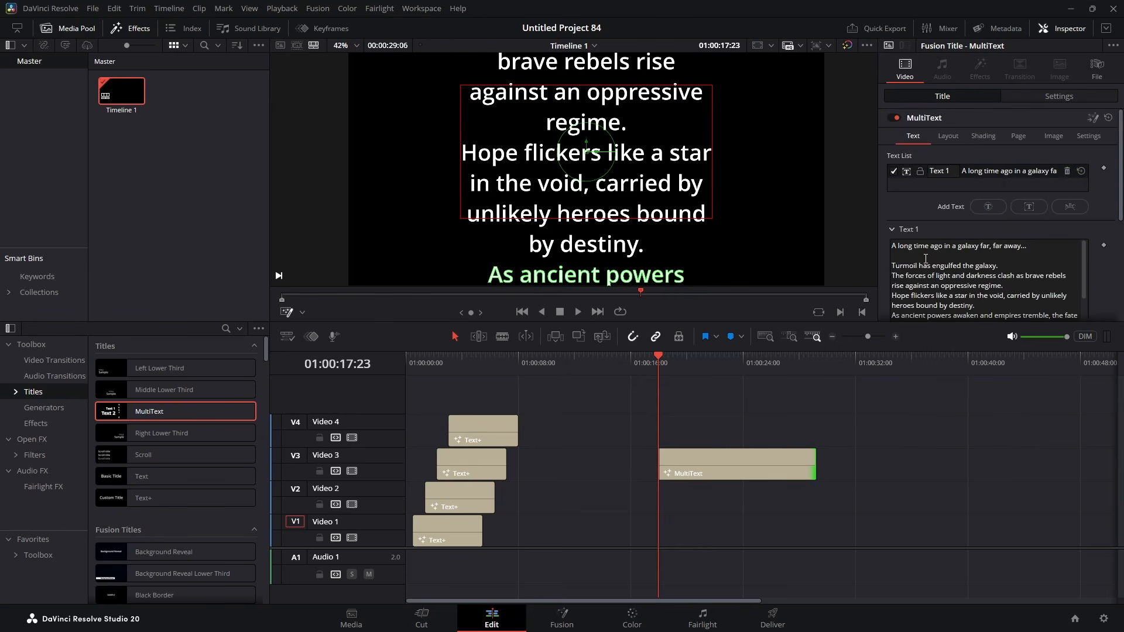
{"action": "left_click", "coordinate": [948, 136]}
{"action": "scroll", "coordinate": [918, 211], "scroll_direction": "down", "scroll_amount": 2}
{"action": "left_click", "coordinate": [903, 312]}
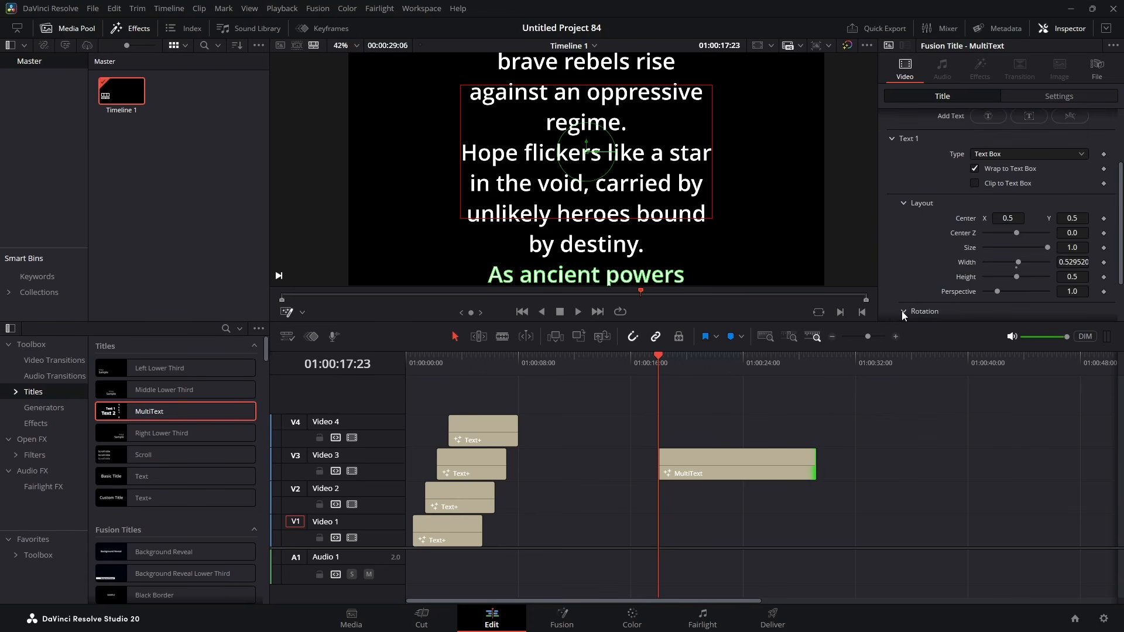
{"action": "scroll", "coordinate": [915, 261], "scroll_direction": "down", "scroll_amount": 2}
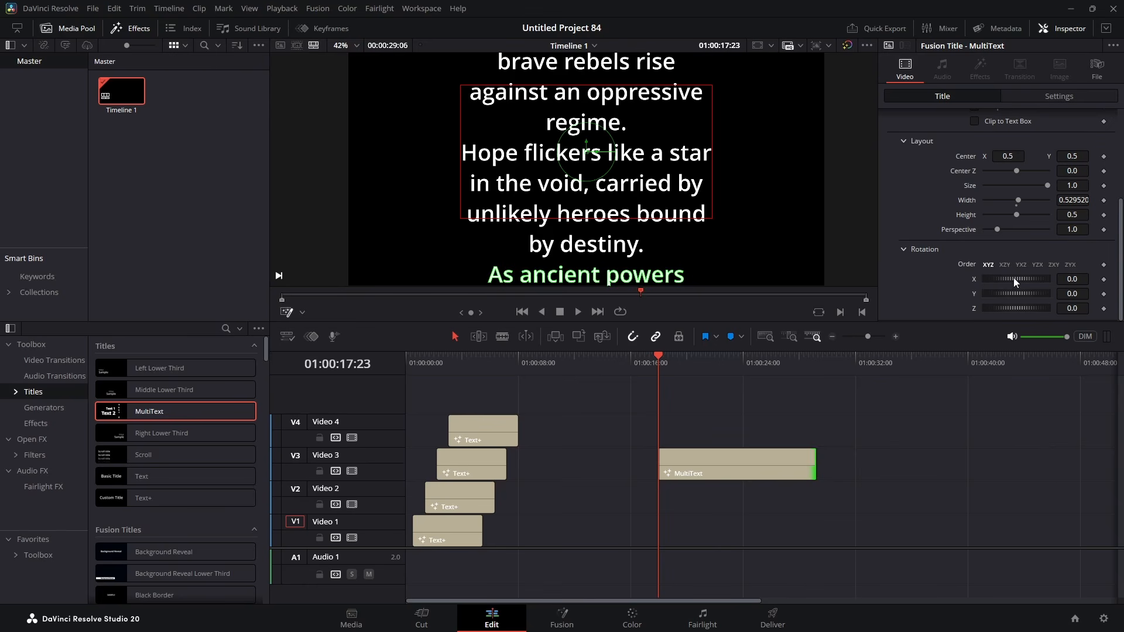
{"action": "mouse_move", "coordinate": [1068, 280]}
{"action": "left_mouse_down"}
{"action": "mouse_move", "coordinate": [1093, 279]}
{"action": "mouse_move", "coordinate": [1069, 283]}
{"action": "left_mouse_up"}
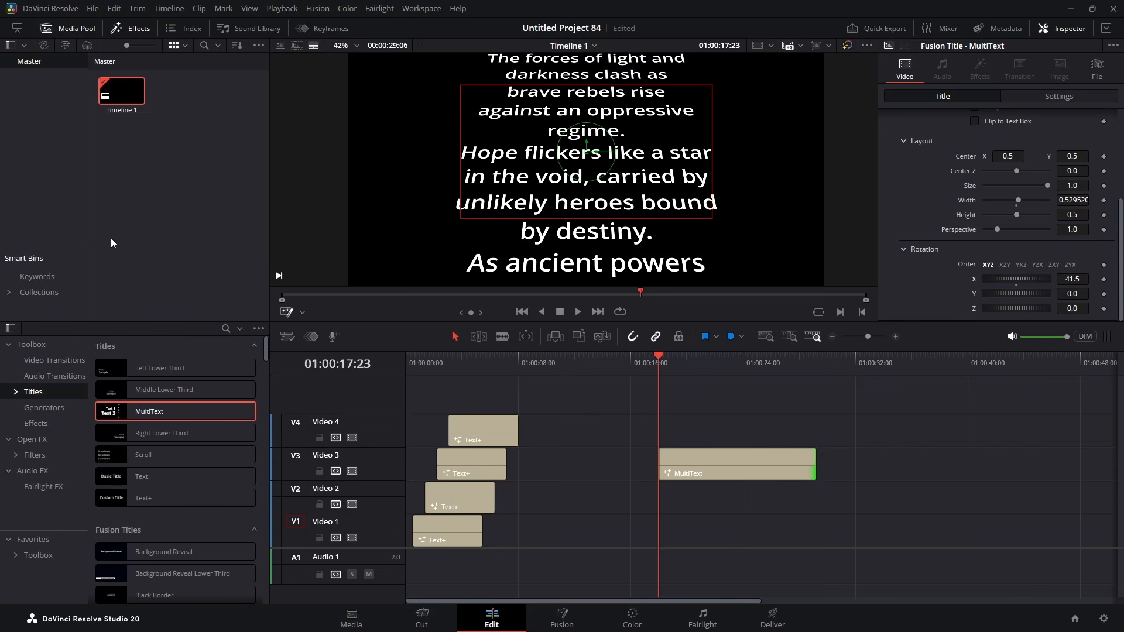
- Add a Starfield generator on Video 2 beneath the MultiText clip and extend it to the same end
{"action": "left_click", "coordinate": [36, 408]}
{"action": "scroll", "coordinate": [170, 415], "scroll_direction": "down", "scroll_amount": 8}
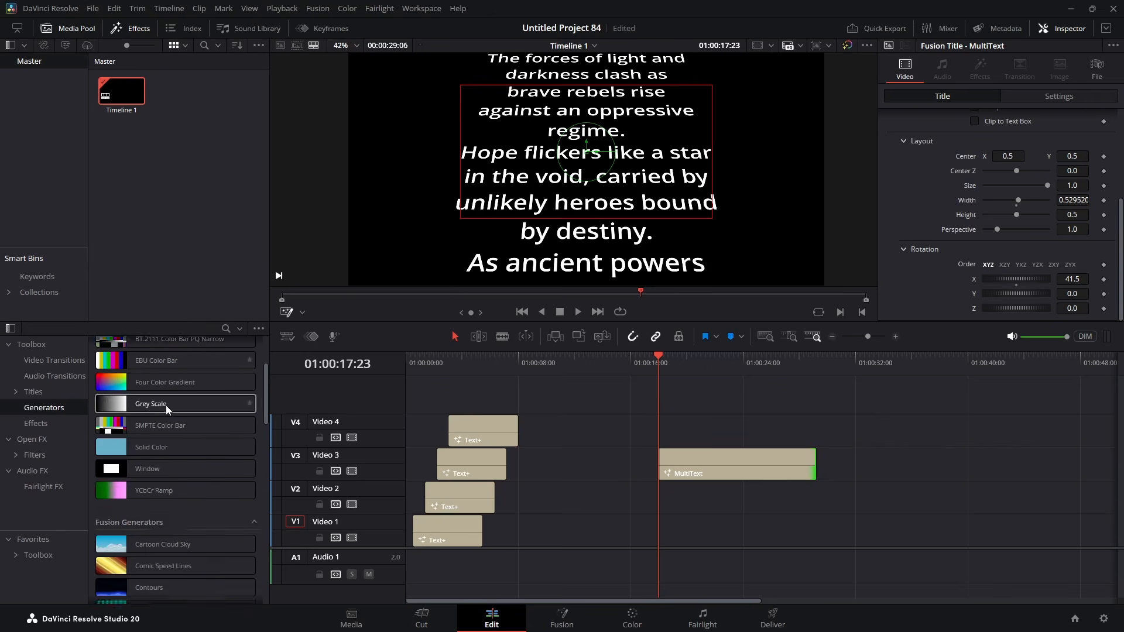
{"action": "left_click_drag", "start_coordinate": [174, 438], "coordinate": [655, 492]}
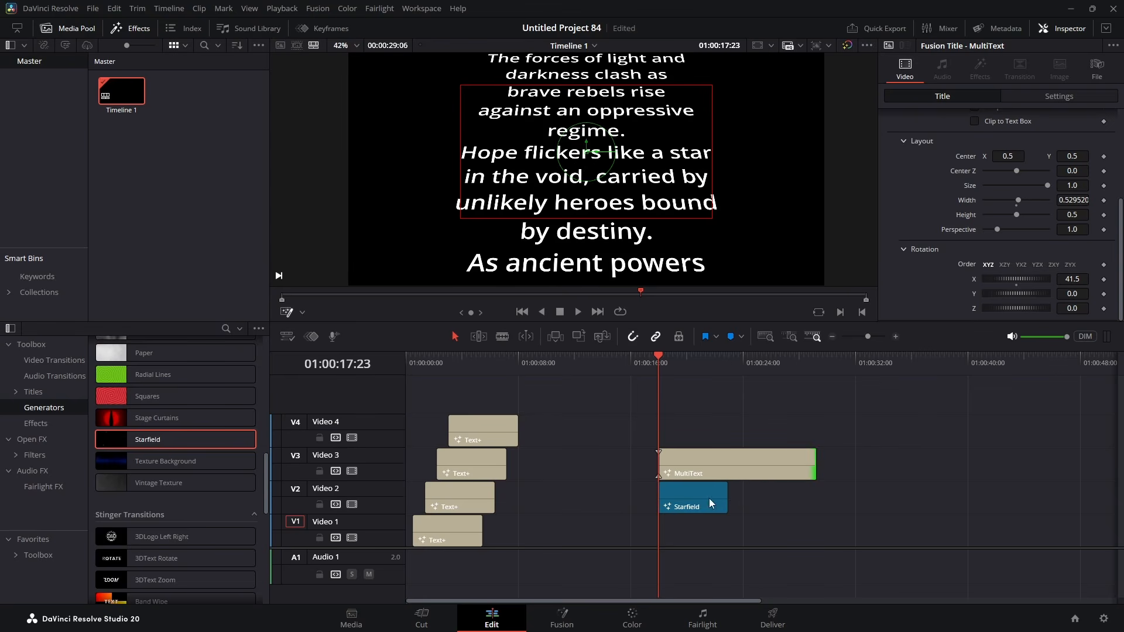
{"action": "left_click_drag", "start_coordinate": [728, 500], "coordinate": [817, 501]}
- Move the text box down in the viewer until only its opening line shows at the lower edge of the frame
{"action": "scroll", "coordinate": [932, 233], "scroll_direction": "up", "scroll_amount": 5}
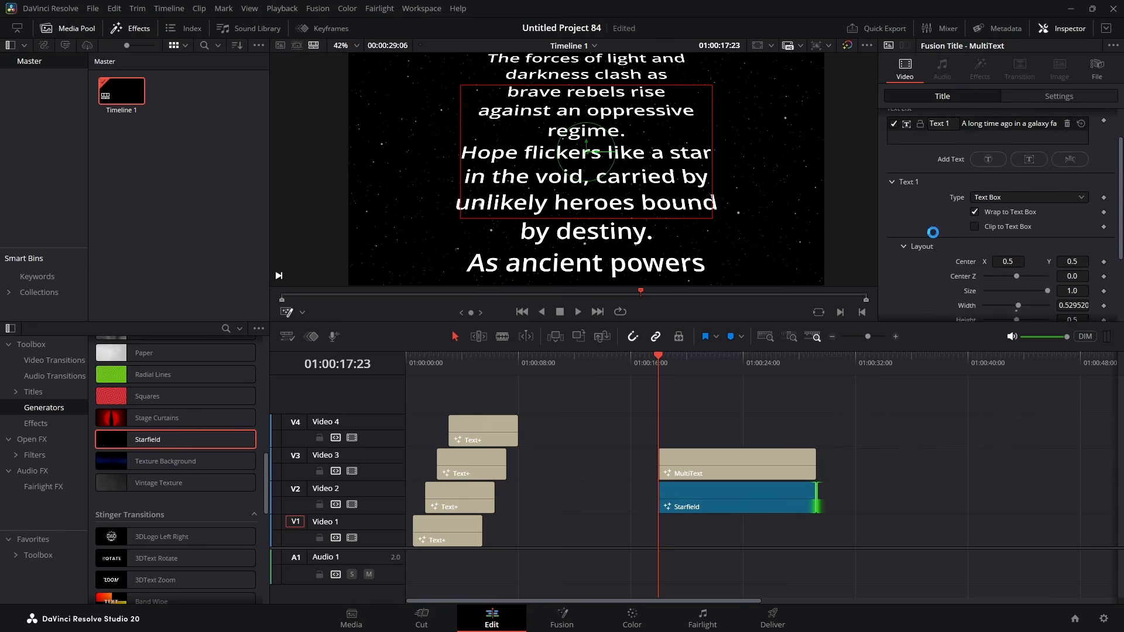
{"action": "left_click", "coordinate": [913, 136]}
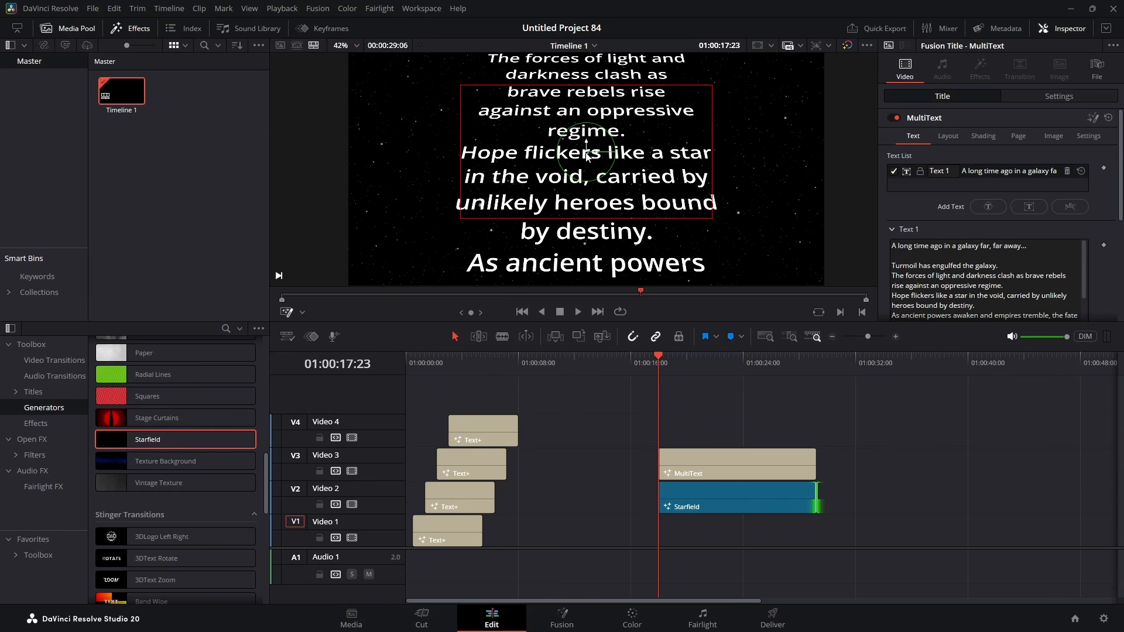
{"action": "left_click_drag", "start_coordinate": [587, 155], "coordinate": [599, 553]}
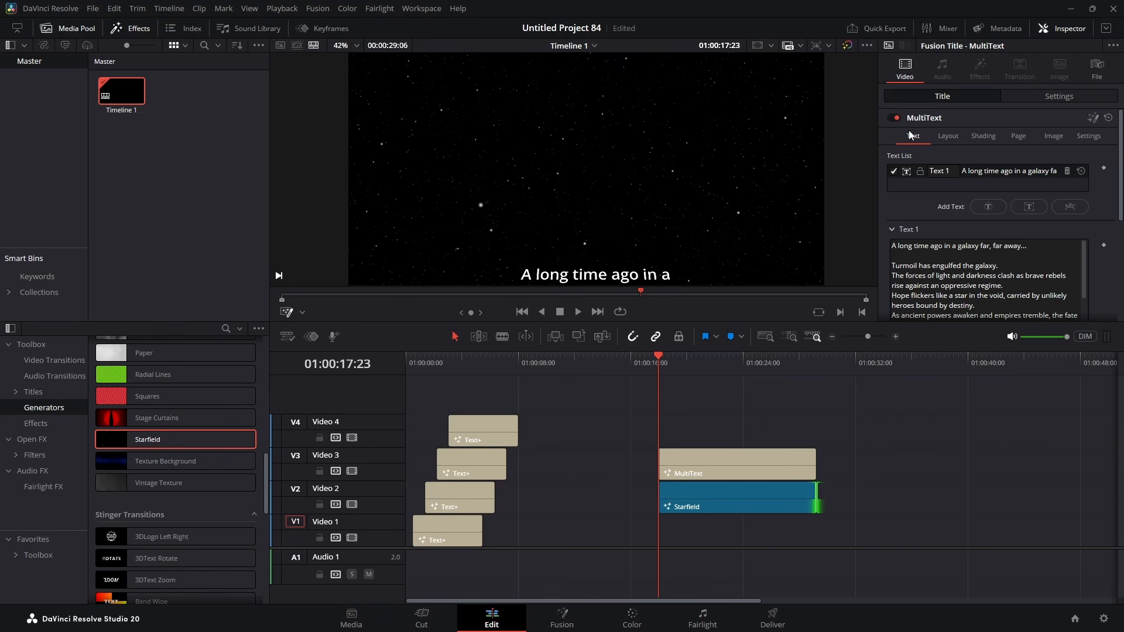
- Set the crawl text's scroll mode to Roll and save the project
{"action": "scroll", "coordinate": [921, 212], "scroll_direction": "down", "scroll_amount": 3}
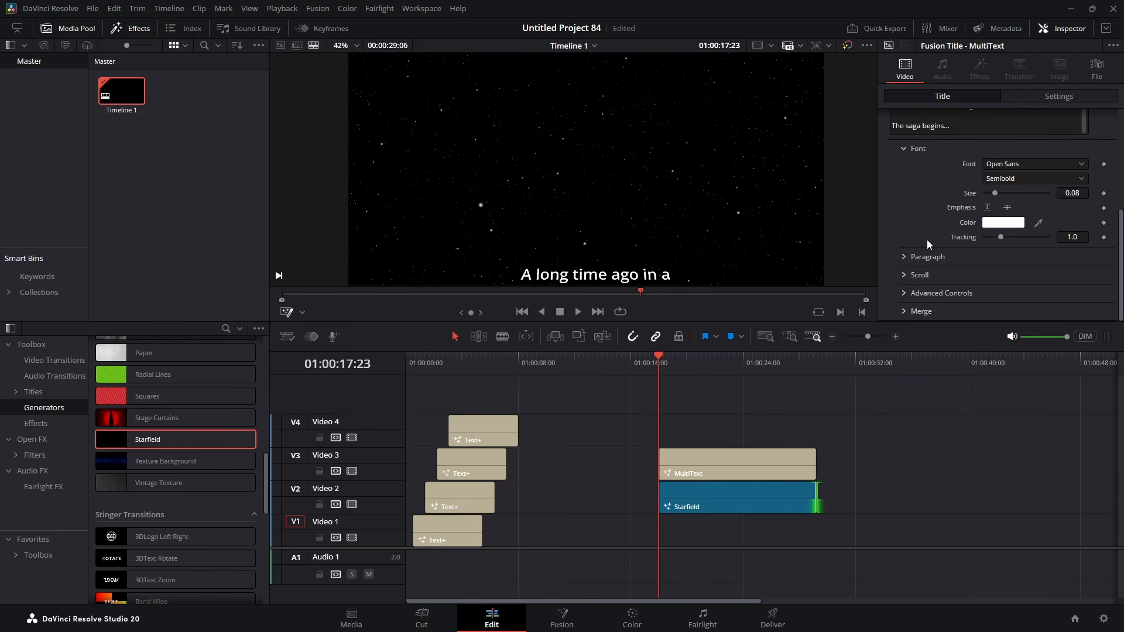
{"action": "left_click", "coordinate": [904, 276]}
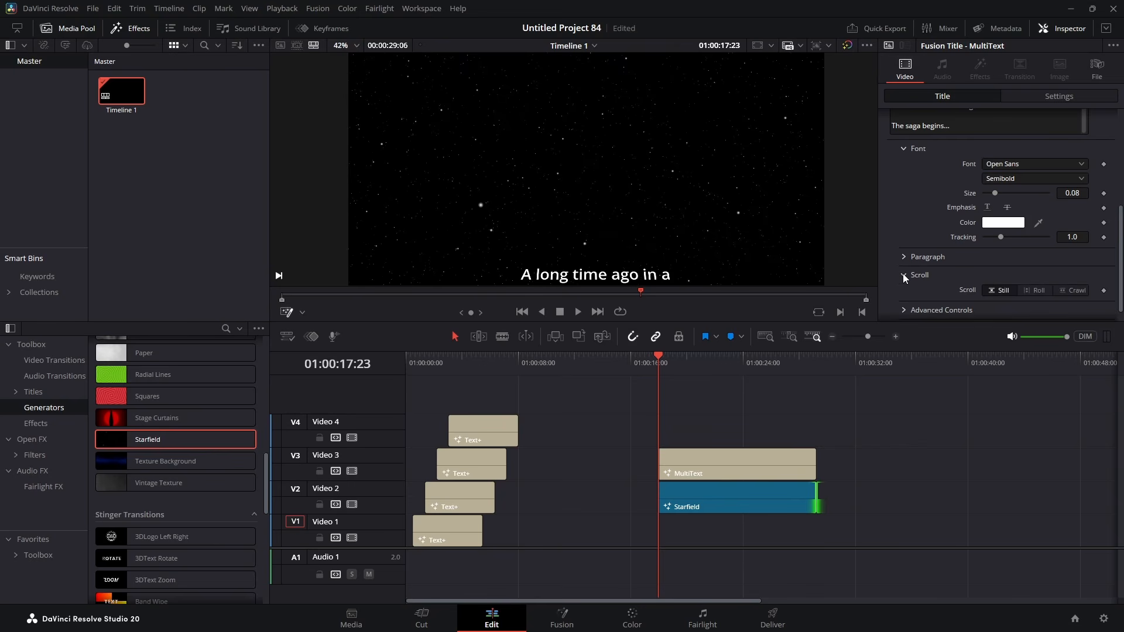
{"action": "scroll", "coordinate": [905, 277], "scroll_direction": "down", "scroll_amount": 1}
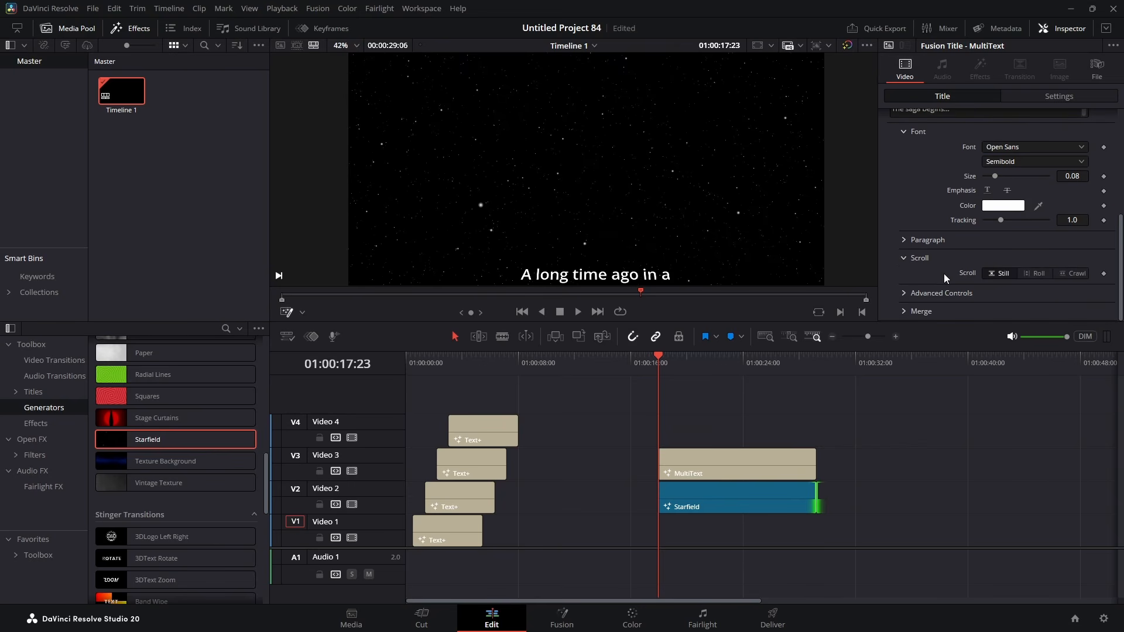
{"action": "left_click", "coordinate": [1030, 273]}
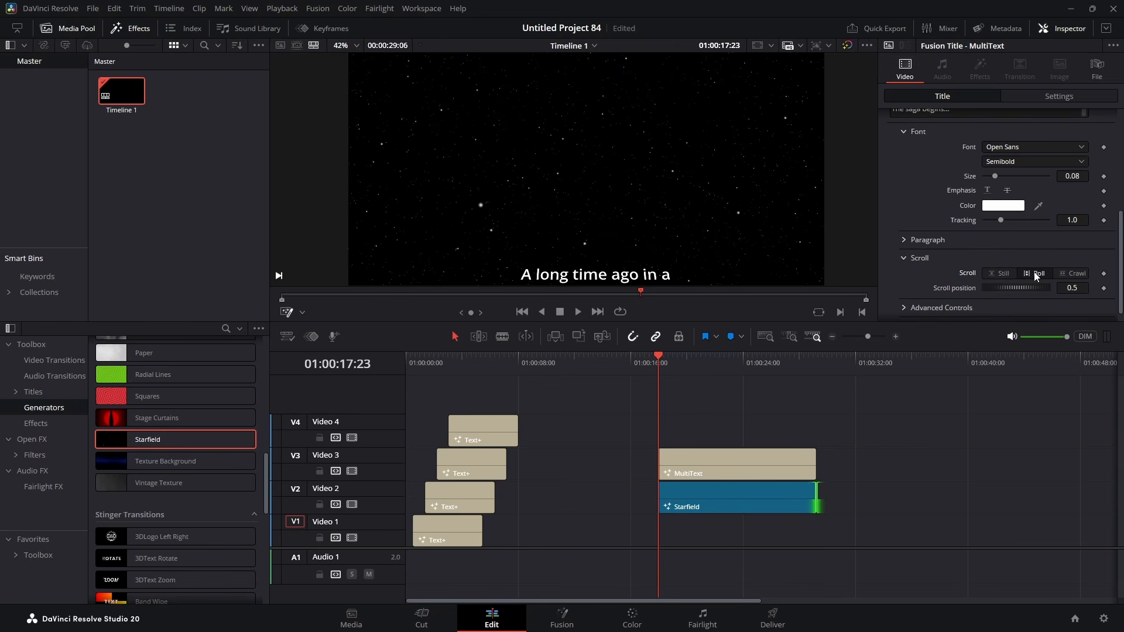
{"action": "key", "text": "ctrl+s"}
- Keyframe the scroll position at the start of the MultiText clip and set it to -0.987 near the clip's end, at 01:00:28:17
{"action": "left_click", "coordinate": [1104, 288]}
{"action": "left_click_drag", "start_coordinate": [661, 356], "coordinate": [809, 353]}
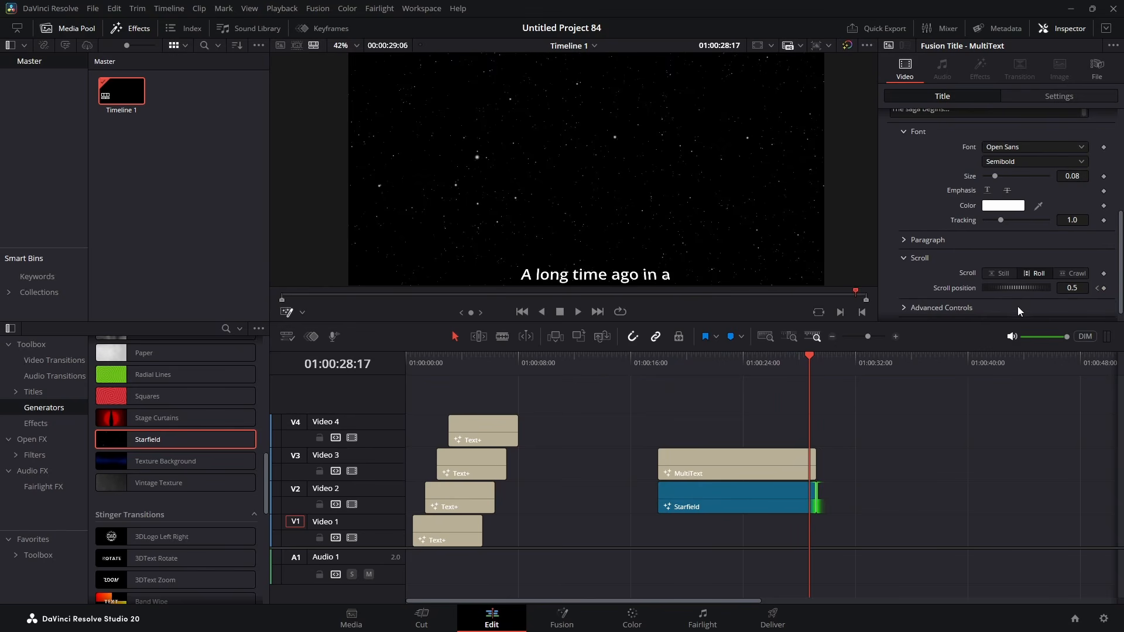
{"action": "left_click_drag", "start_coordinate": [1087, 288], "coordinate": [719, 288]}
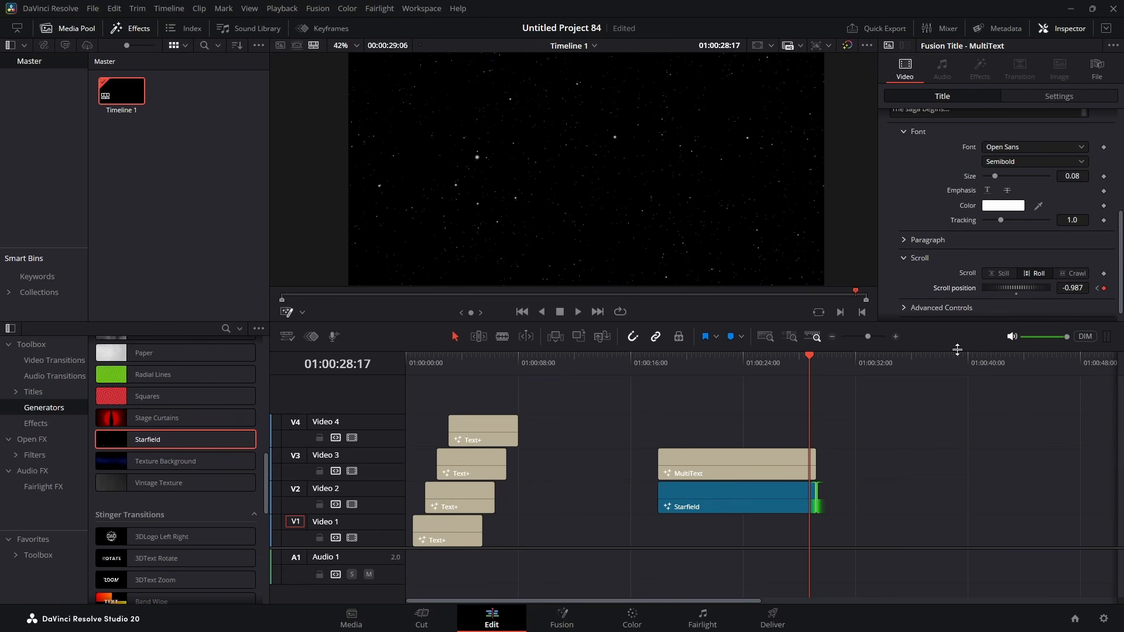
- Play the text crawl from the start of the MultiText clip and stop it shortly before the clip's end
{"action": "left_click_drag", "start_coordinate": [808, 355], "coordinate": [659, 367]}
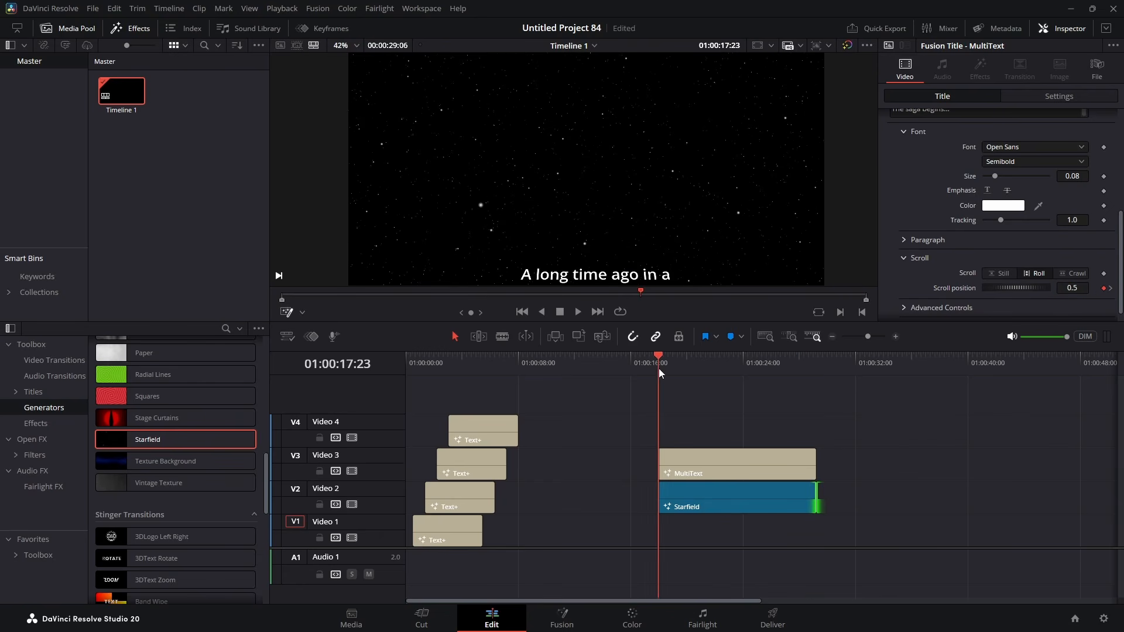
{"action": "left_click", "coordinate": [577, 312]}
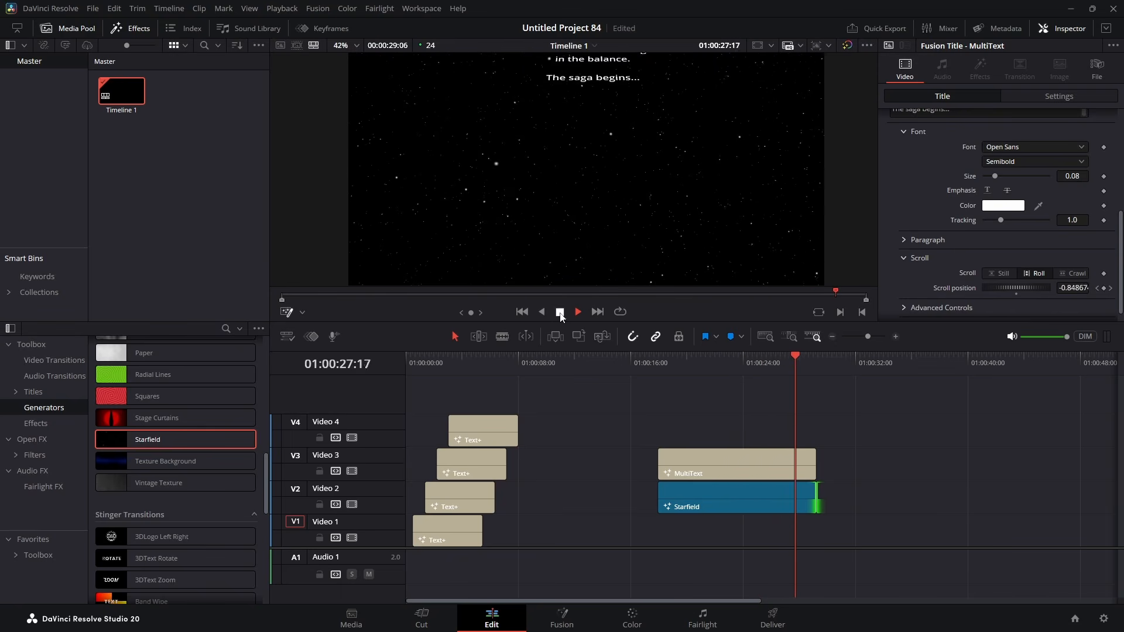
{"action": "left_click", "coordinate": [561, 315]}
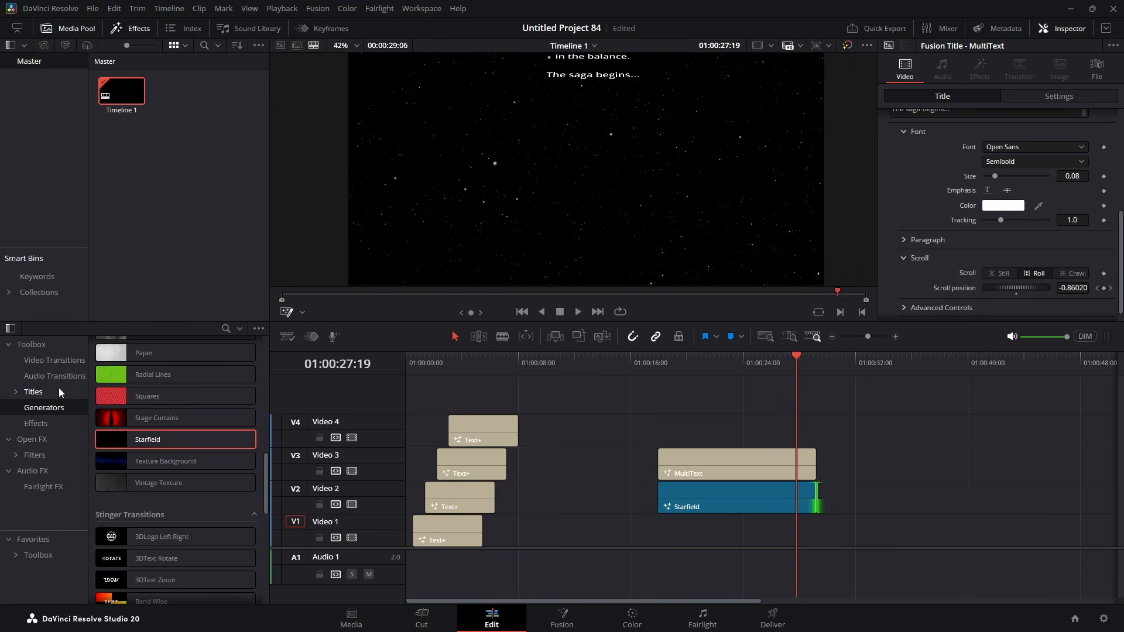
- Show the Titles category of the effects library and select the MultiText clip on Video 3
{"action": "left_click", "coordinate": [59, 388]}
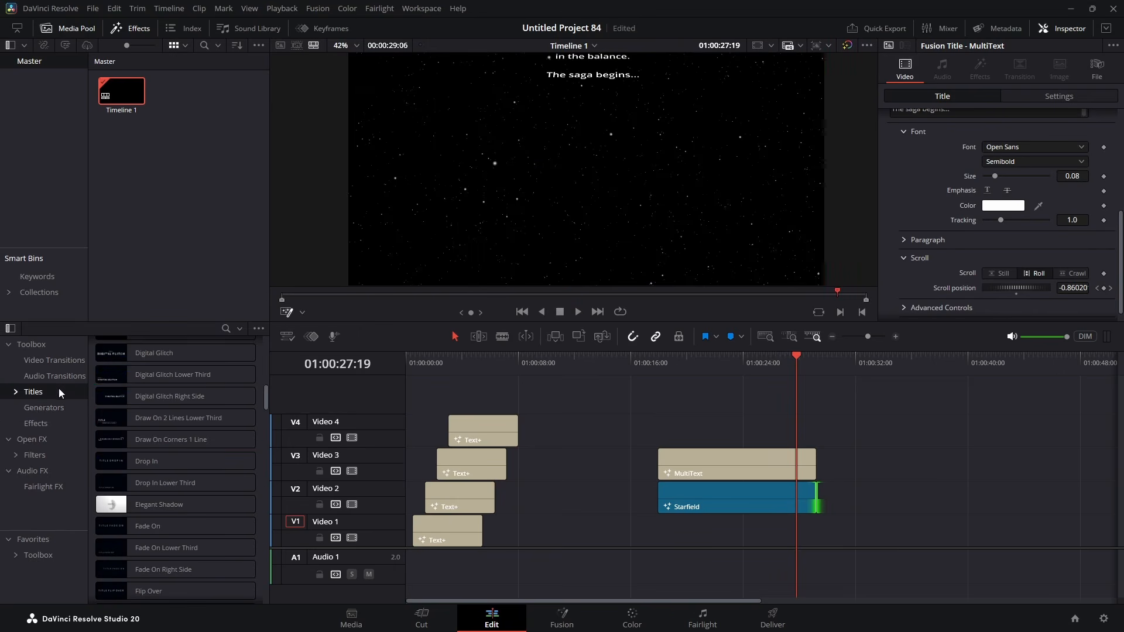
{"action": "left_click", "coordinate": [665, 475]}
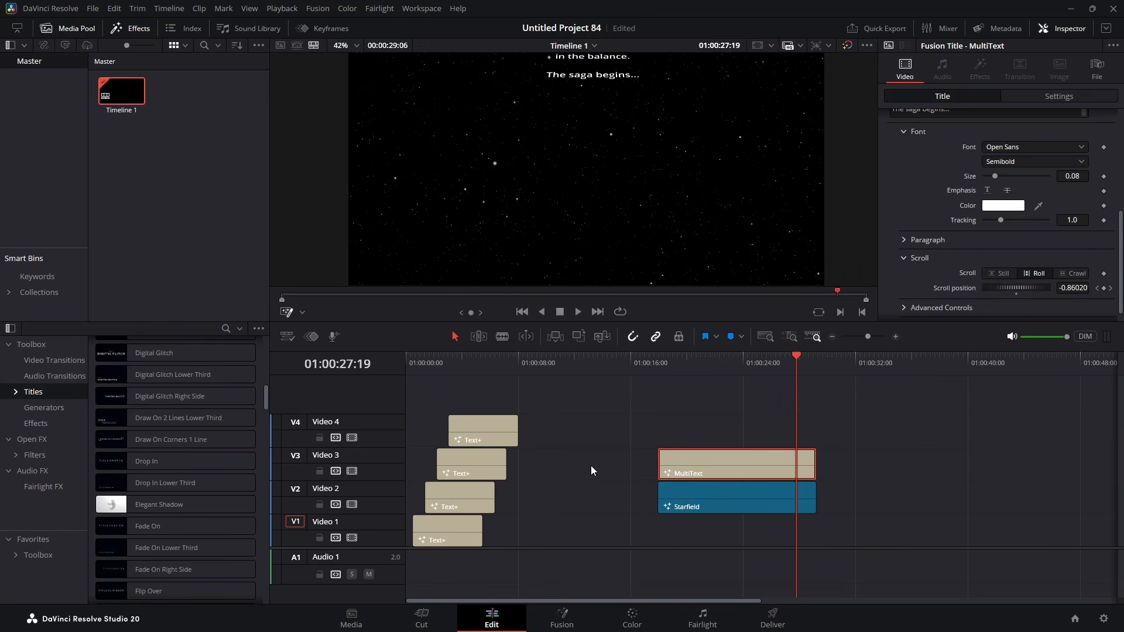